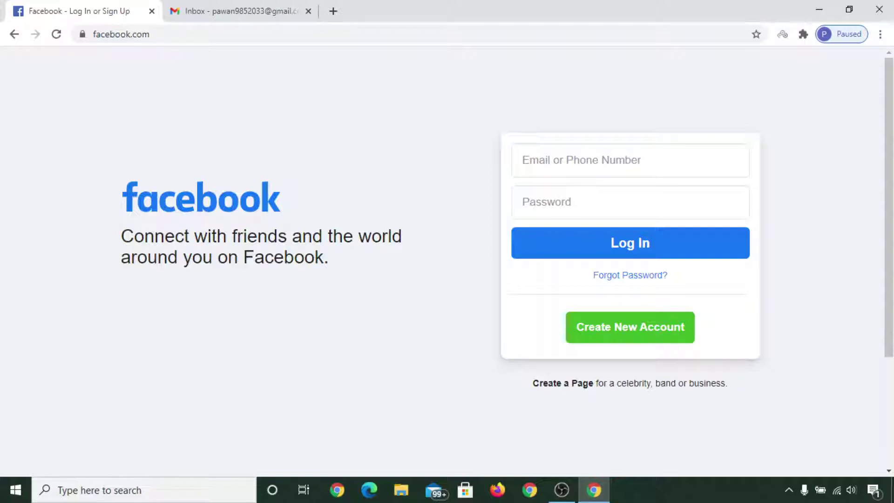
# Load Facebook by entering the shortened address 'fb' in the address bar.
pyautogui.click(277, 38)
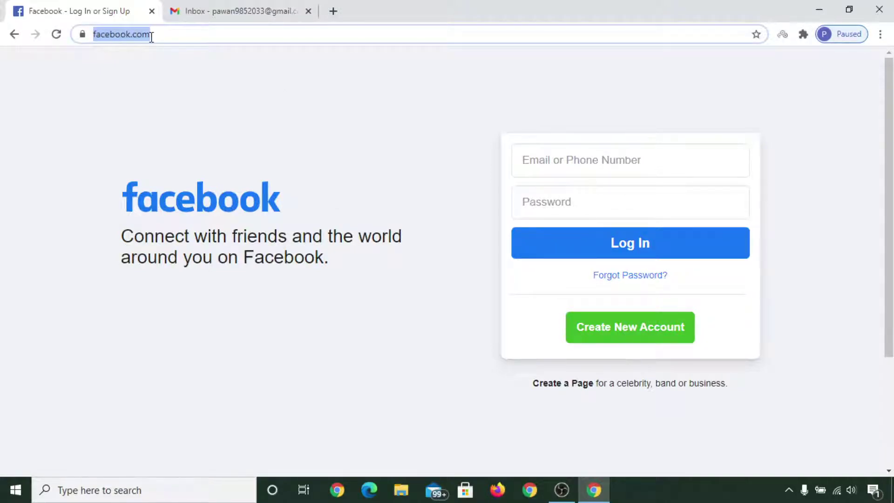
pyautogui.write('fb')
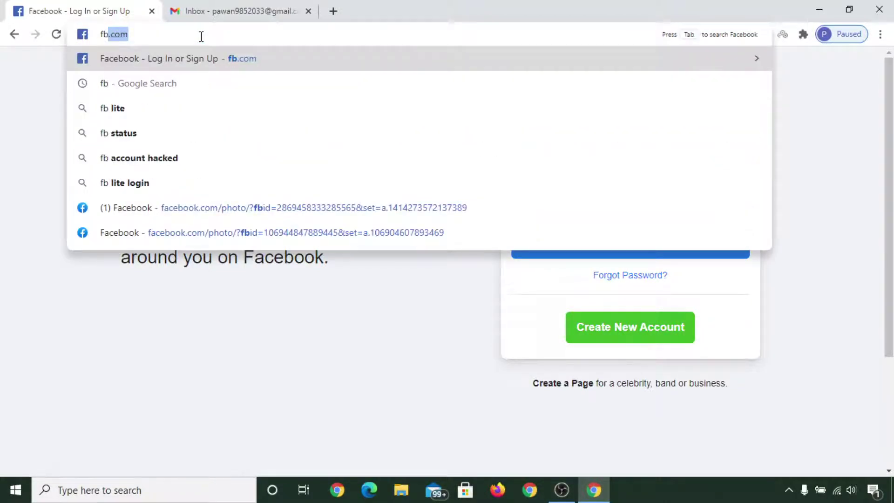
pyautogui.press('Return')
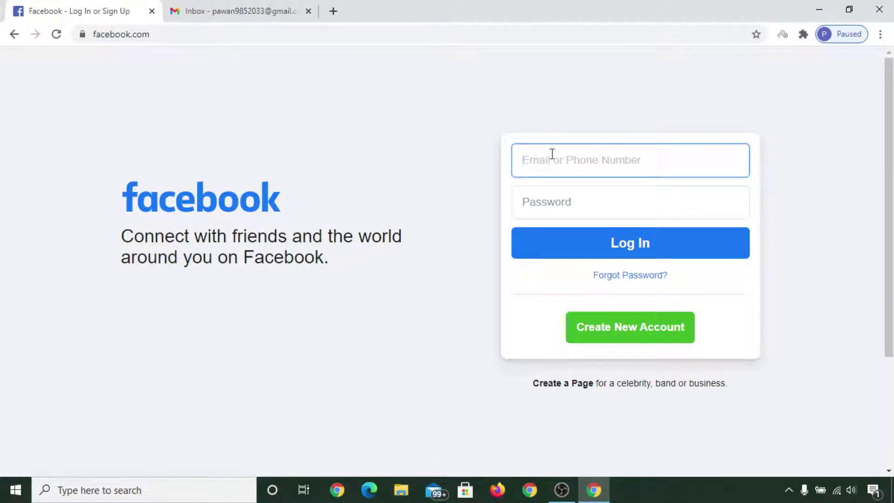
# Start a new Facebook account and enter the user's first and last name.
pyautogui.click(618, 329)
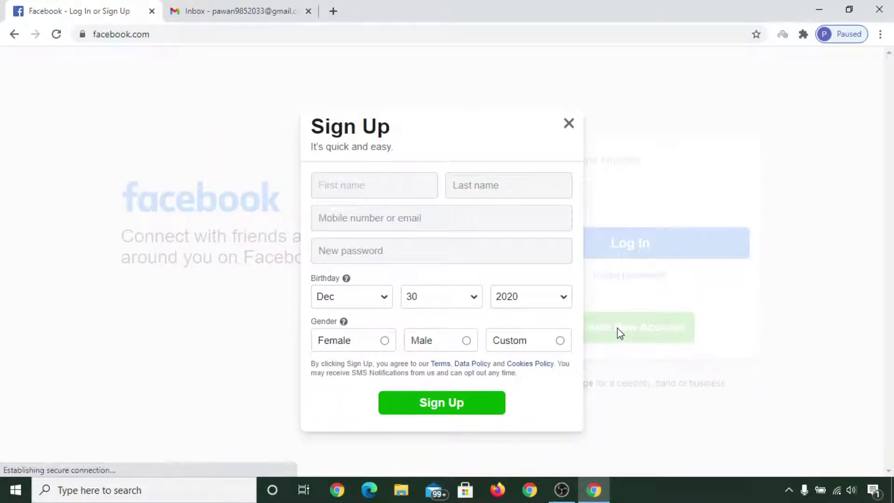
pyautogui.click(412, 193)
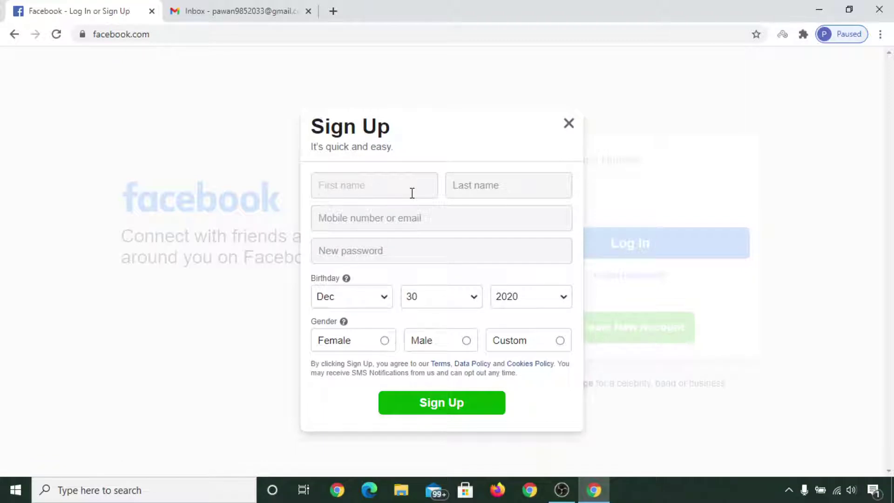
pyautogui.press('Tab')
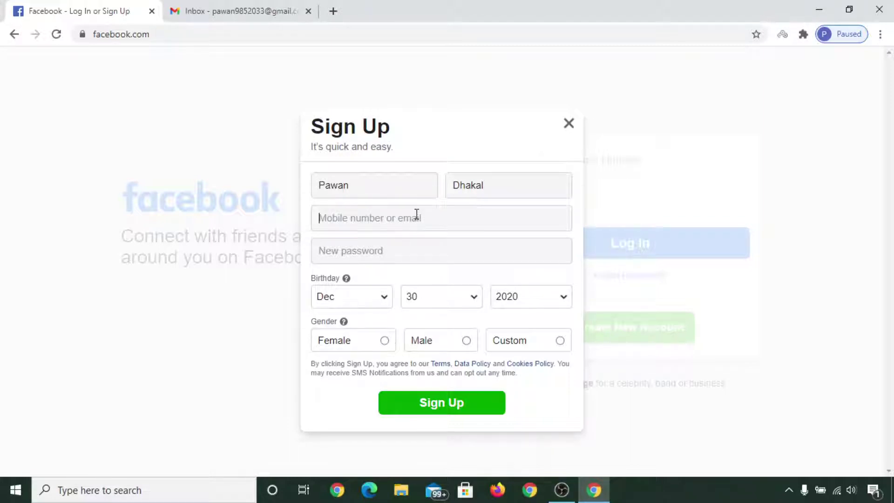
# Copy the account e-mail address from Gmail's Google account panel for the sign-up form.
pyautogui.click(232, 11)
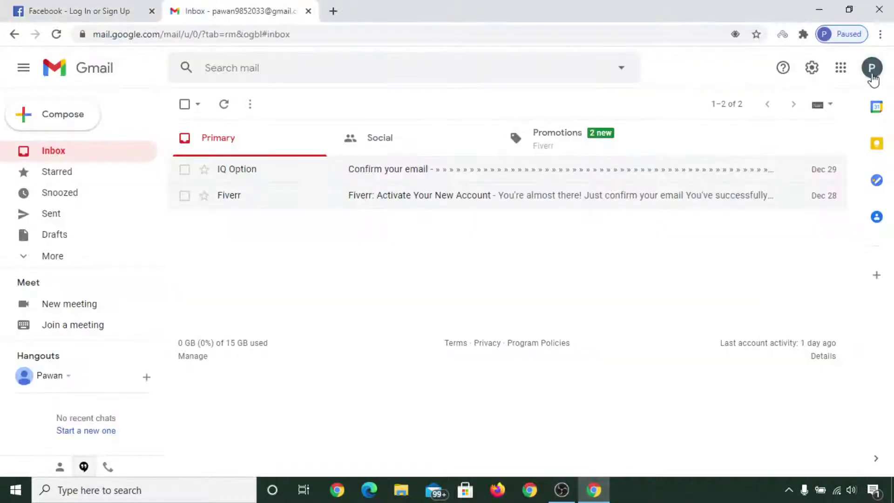
pyautogui.click(872, 70)
pyautogui.moveTo(825, 185); pyautogui.dragTo(713, 189)
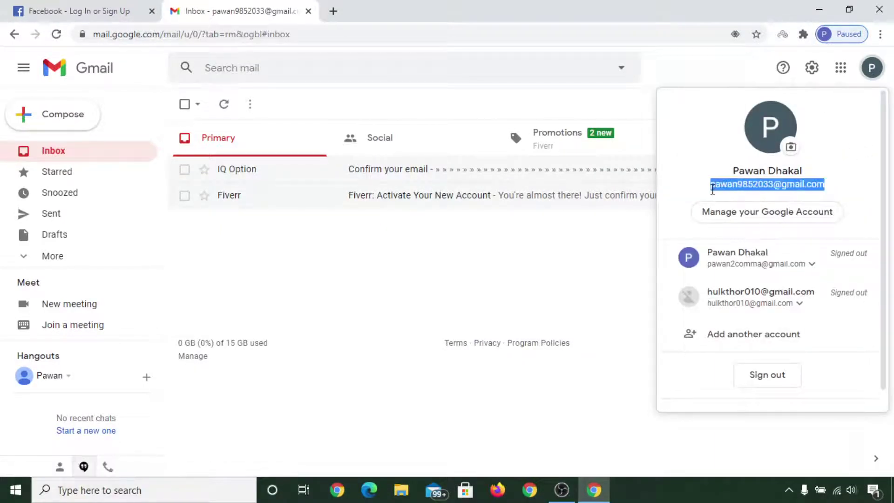
pyautogui.rightClick(714, 190)
pyautogui.click(725, 198)
pyautogui.click(98, 9)
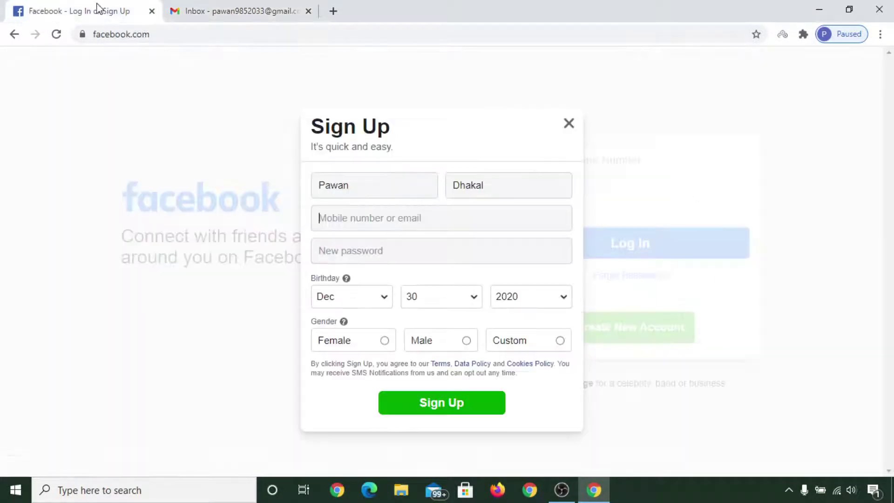
# Paste the account e-mail into the form and fill the new password field.
pyautogui.hotkey('ctrl', 'v')
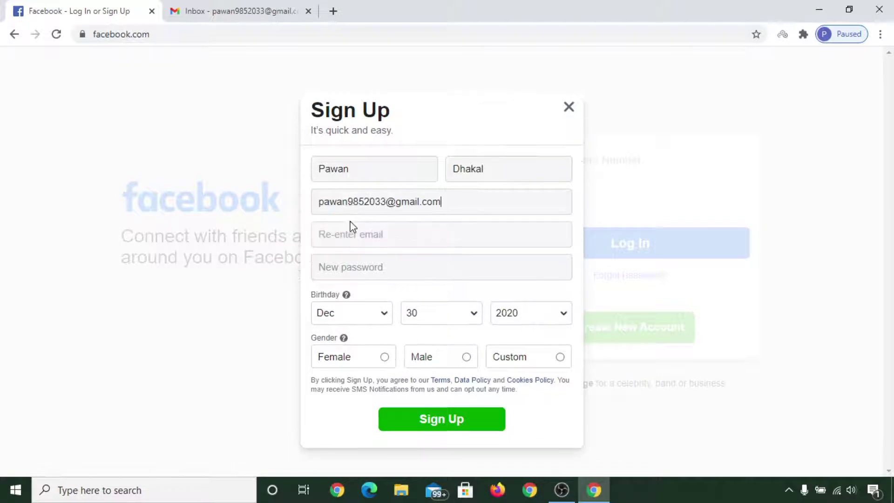
pyautogui.click(363, 238)
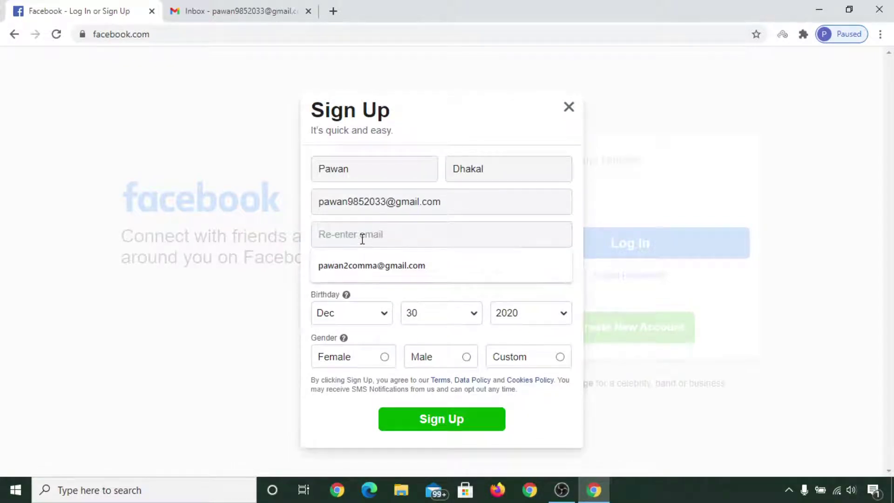
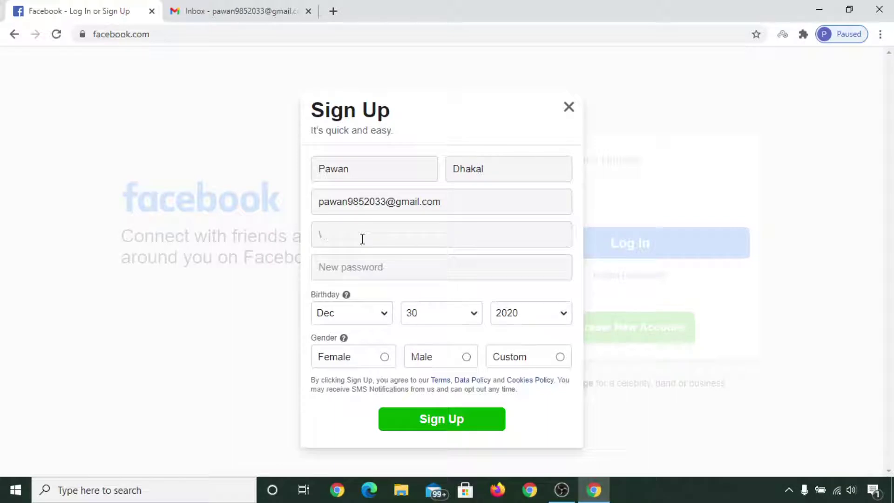
pyautogui.press('BackSpace')
pyautogui.hotkey('ctrl', 'a')
pyautogui.hotkey('ctrl', 'c')
pyautogui.click(367, 261)
pyautogui.hotkey('ctrl', 'v')
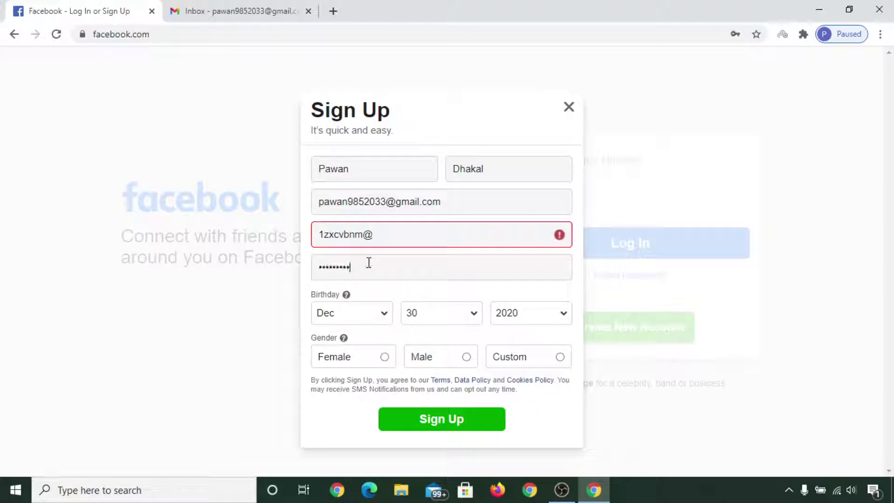
# Make the re-entered e-mail match the account e-mail, then begin retyping the password.
pyautogui.click(560, 237)
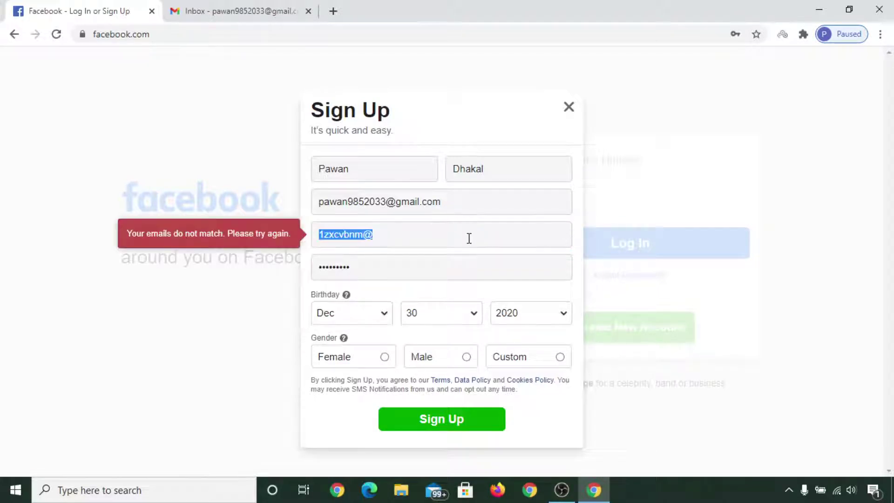
pyautogui.click(469, 238)
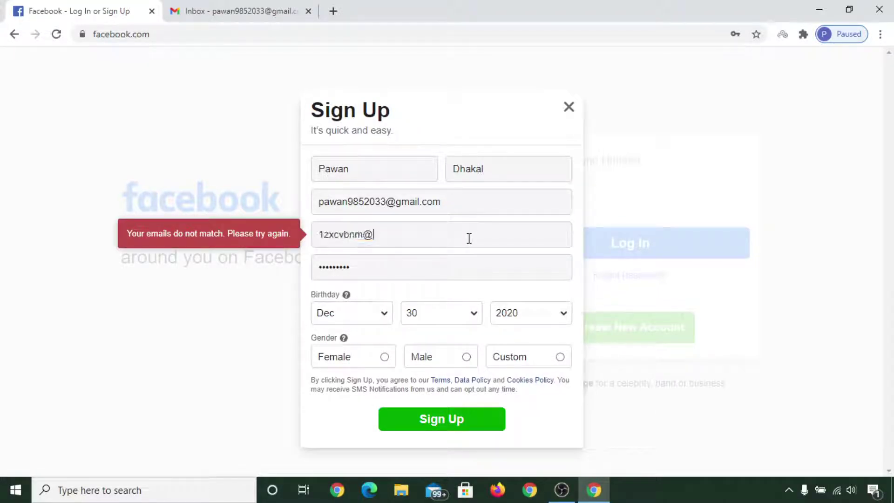
pyautogui.moveTo(454, 202); pyautogui.dragTo(313, 205)
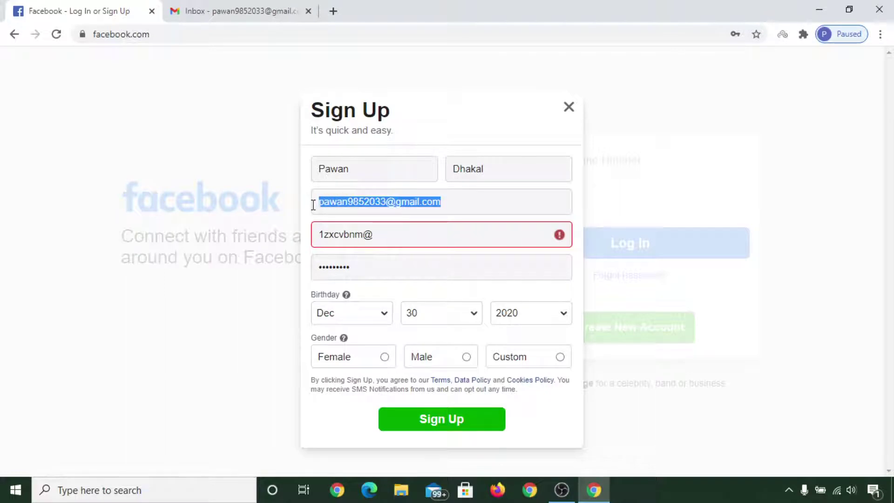
pyautogui.hotkey('ctrl', 'x')
pyautogui.hotkey('ctrl', 'v')
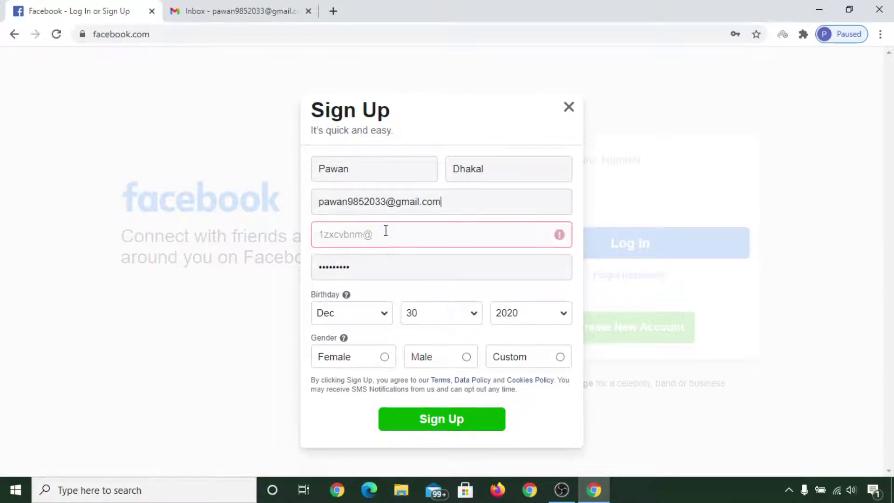
pyautogui.click(391, 237)
pyautogui.hotkey('ctrl', 'a')
pyautogui.hotkey('ctrl', 'v')
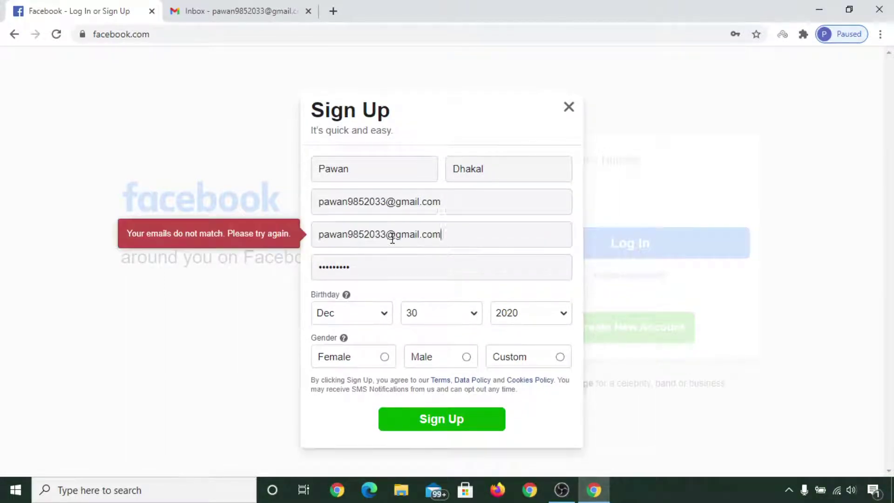
pyautogui.click(471, 266)
pyautogui.moveTo(423, 269); pyautogui.dragTo(311, 275)
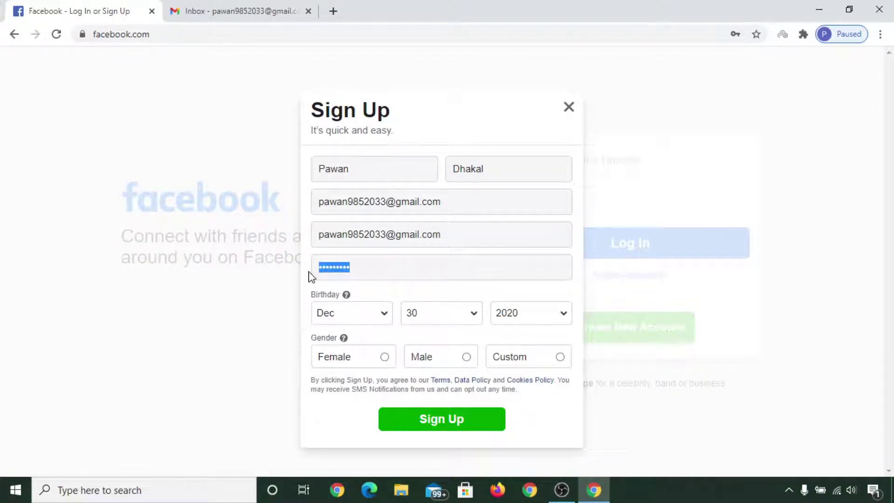
pyautogui.write('1')
# Pick day 1 and year 1990 for the Dec birthday, and select Male as gender.
pyautogui.click(457, 321)
pyautogui.scroll(4, 419, 93)
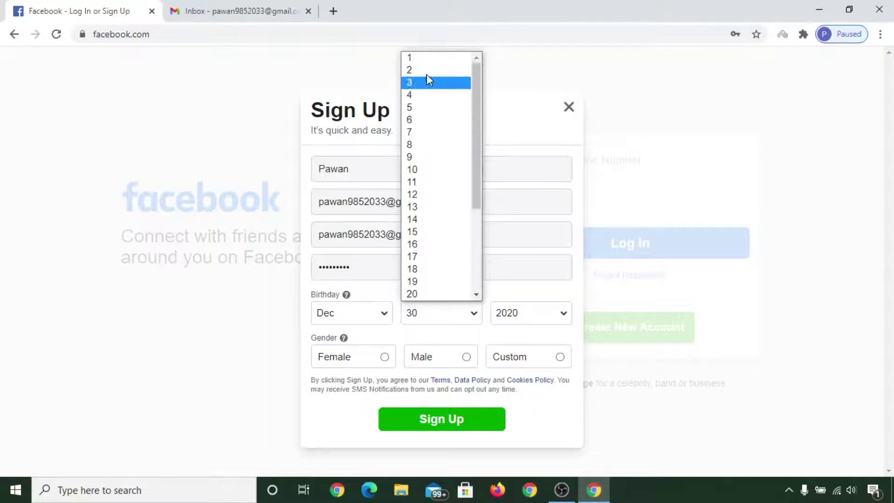
pyautogui.click(431, 60)
pyautogui.click(539, 311)
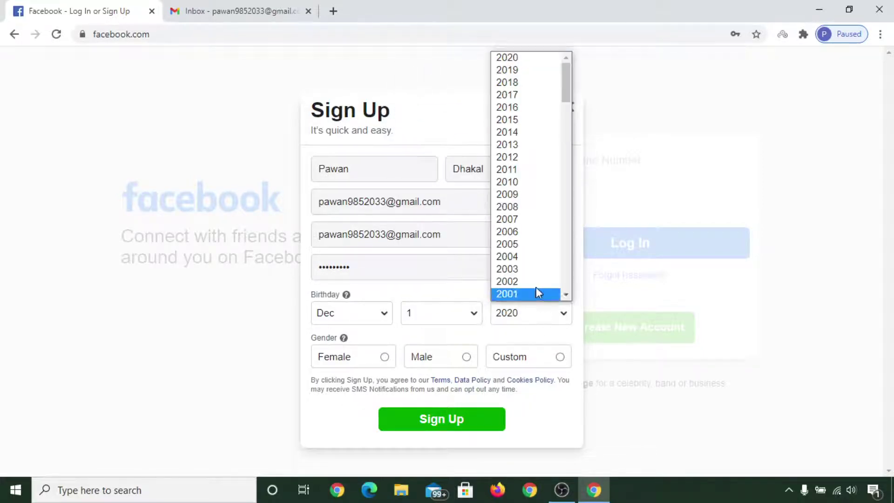
pyautogui.scroll(-1, 535, 261)
pyautogui.scroll(-10, 543, 217)
pyautogui.scroll(8, 543, 240)
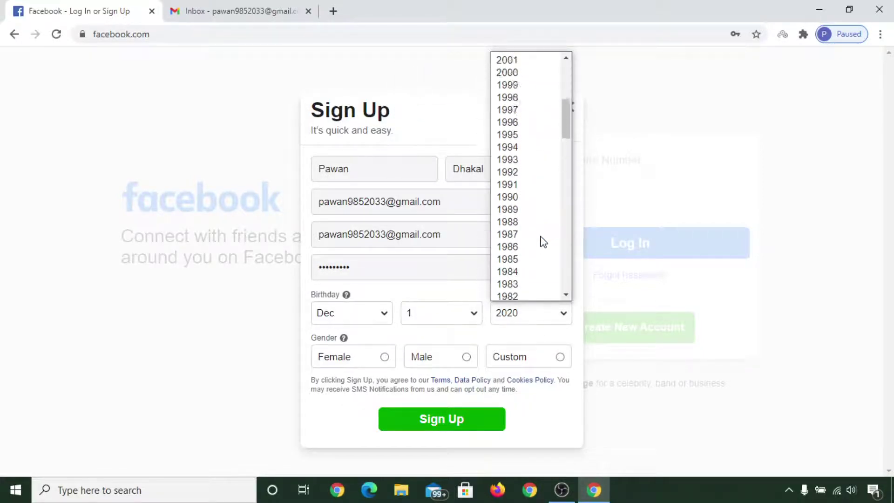
pyautogui.scroll(-3, 540, 241)
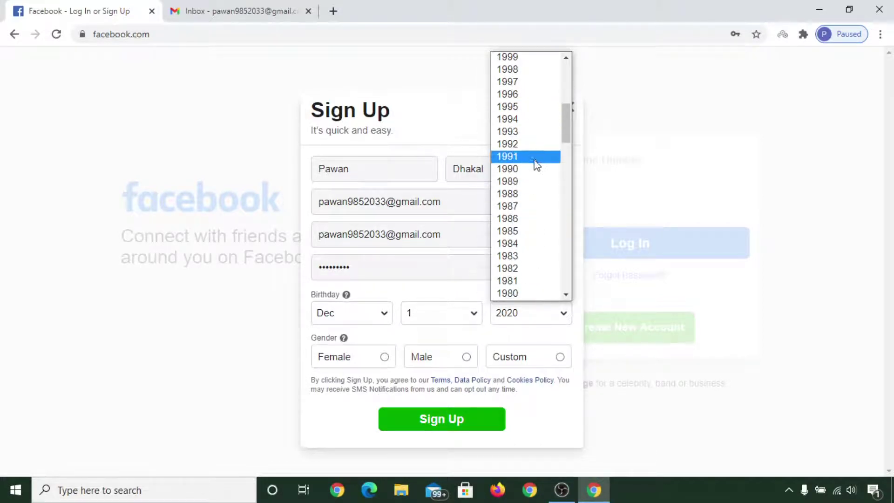
pyautogui.click(539, 178)
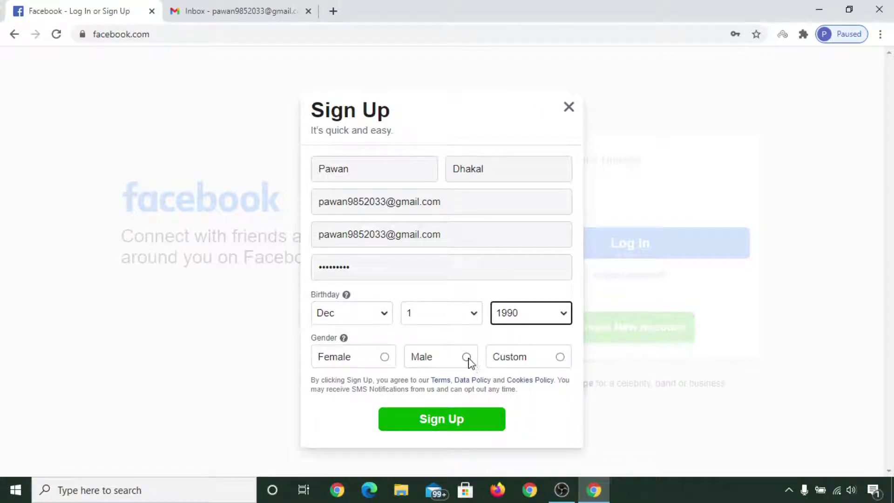
pyautogui.click(467, 357)
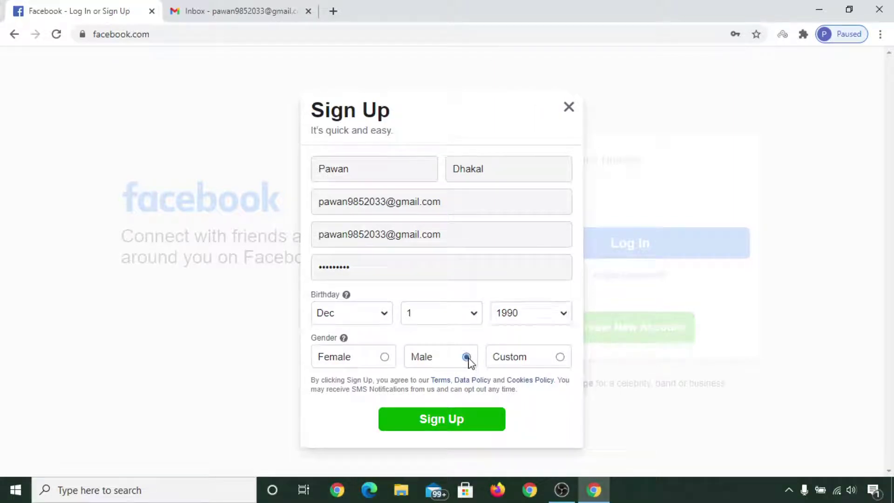
# Submit the sign-up form and check Gmail for Facebook's confirmation-code e-mail.
pyautogui.click(459, 426)
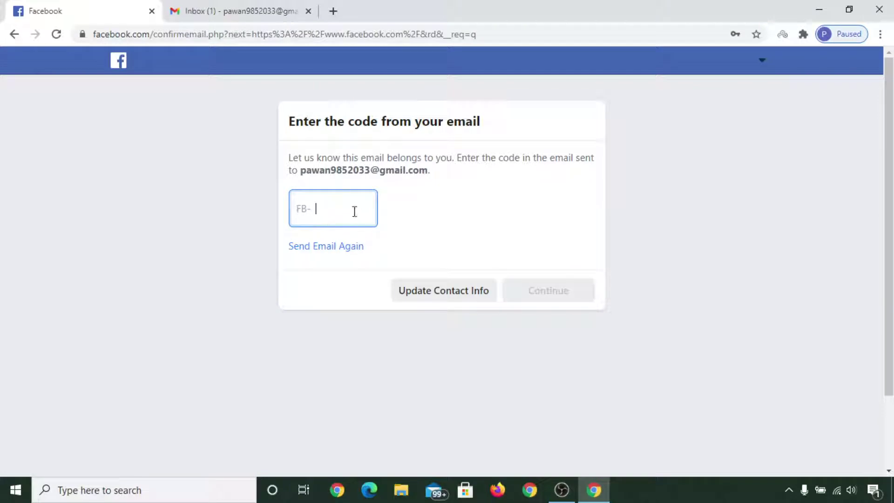
pyautogui.click(226, 9)
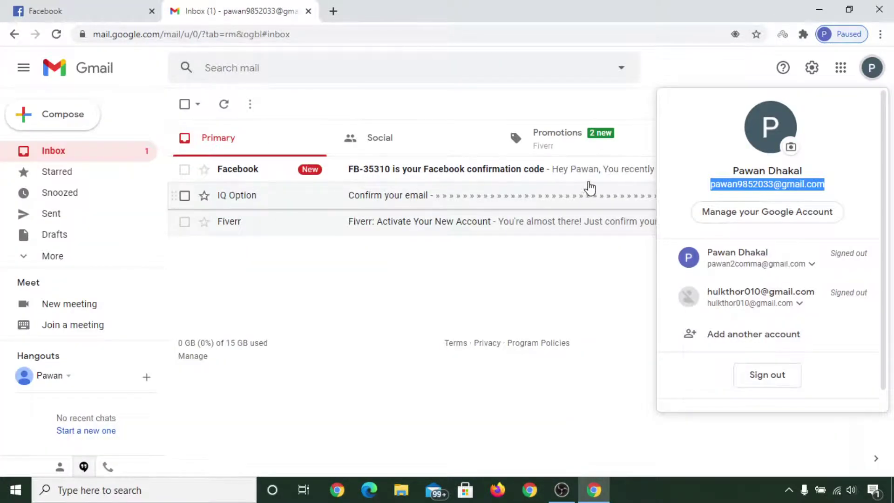
# Copy the code from Facebook's confirmation e-mail and focus Facebook's code field.
pyautogui.click(867, 76)
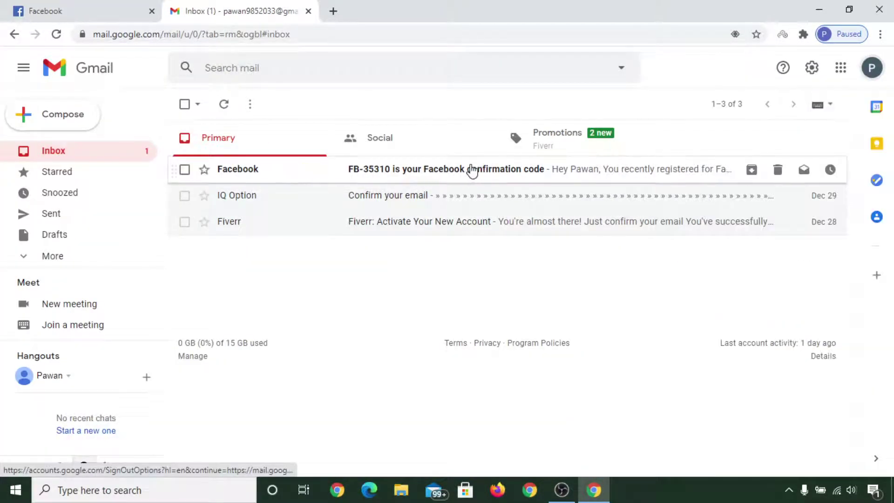
pyautogui.click(431, 176)
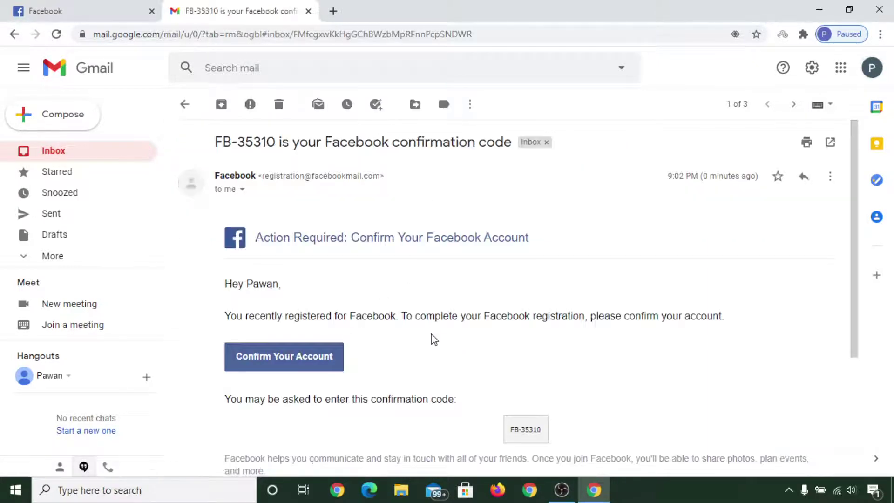
pyautogui.scroll(-3, 426, 340)
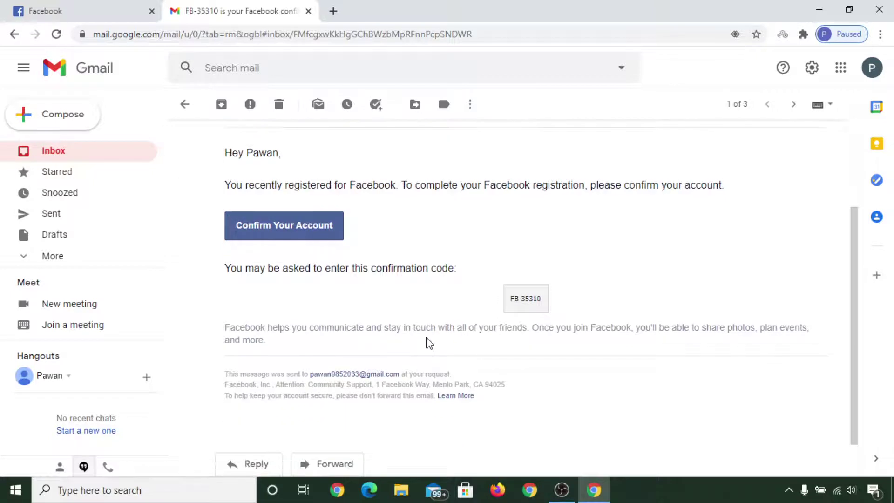
pyautogui.moveTo(542, 300); pyautogui.dragTo(512, 300)
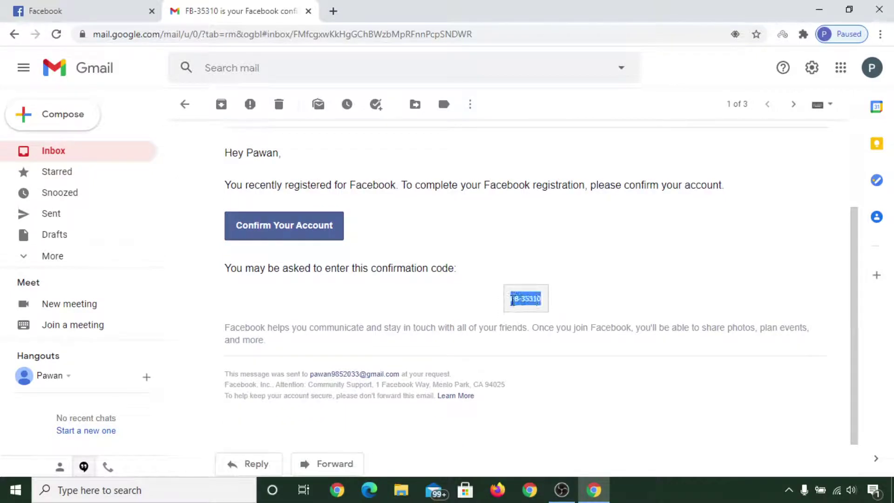
pyautogui.rightClick(517, 301)
pyautogui.click(526, 309)
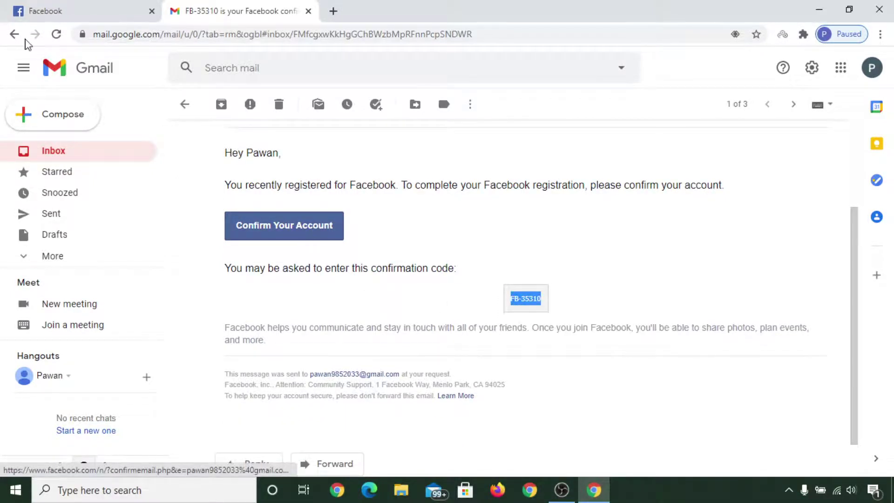
pyautogui.click(44, 10)
pyautogui.click(349, 223)
pyautogui.click(329, 212)
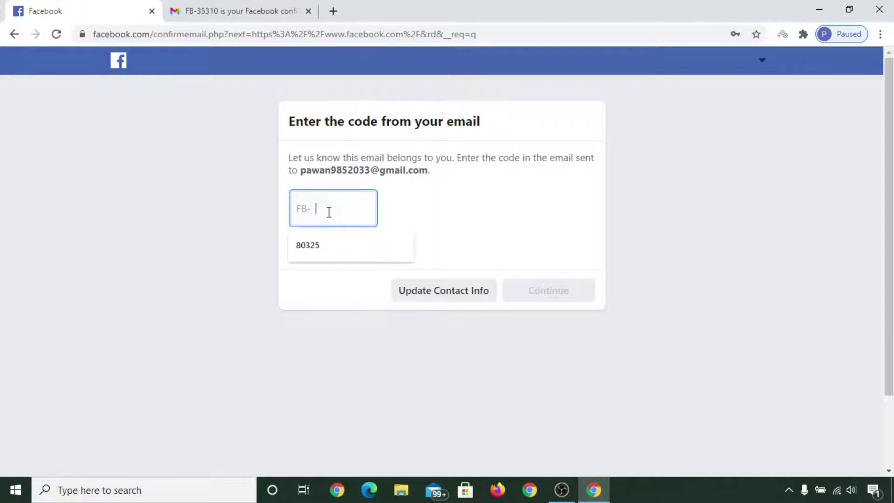
# Recopy just the code digits from the e-mail, paste them into the code field, and submit.
pyautogui.hotkey('ctrl', 'v')
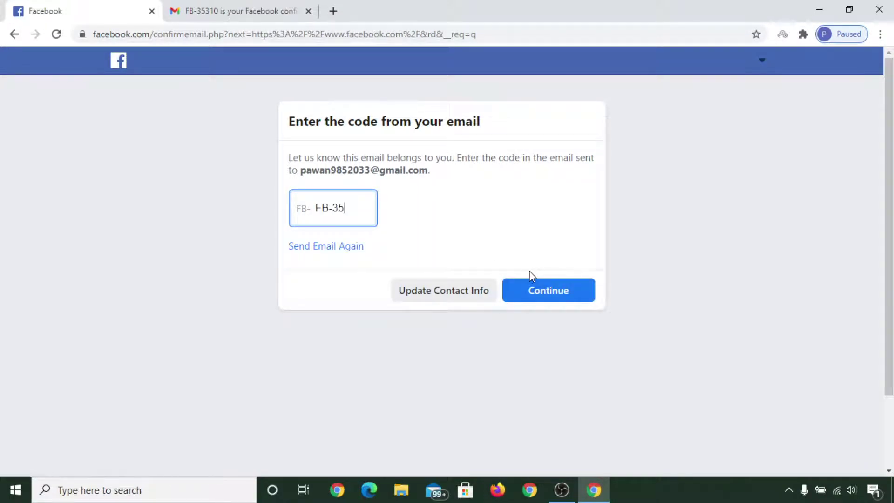
pyautogui.click(225, 10)
pyautogui.click(525, 298)
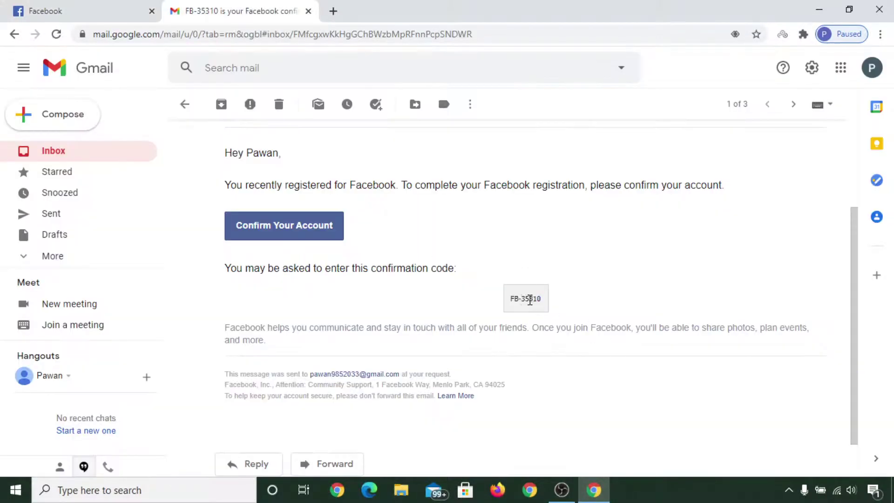
pyautogui.moveTo(523, 300); pyautogui.dragTo(541, 298)
pyautogui.click(96, 9)
pyautogui.tripleClick(345, 214)
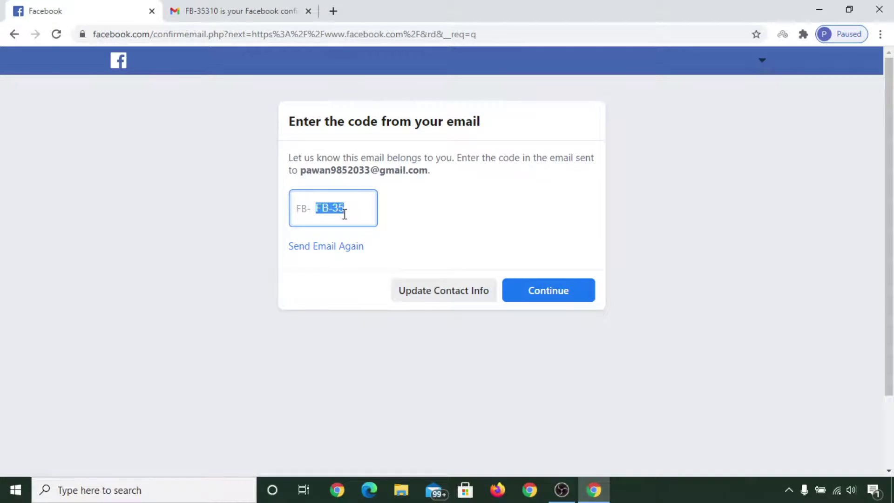
pyautogui.hotkey('ctrl', 'v')
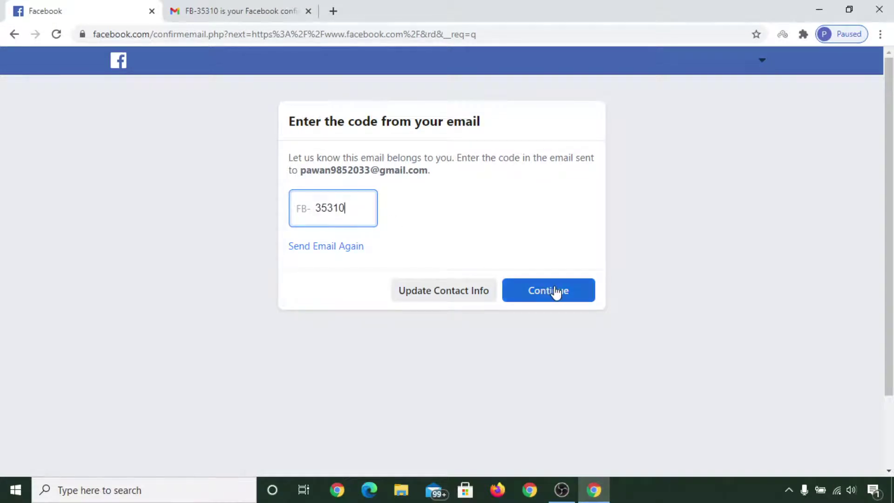
pyautogui.click(555, 293)
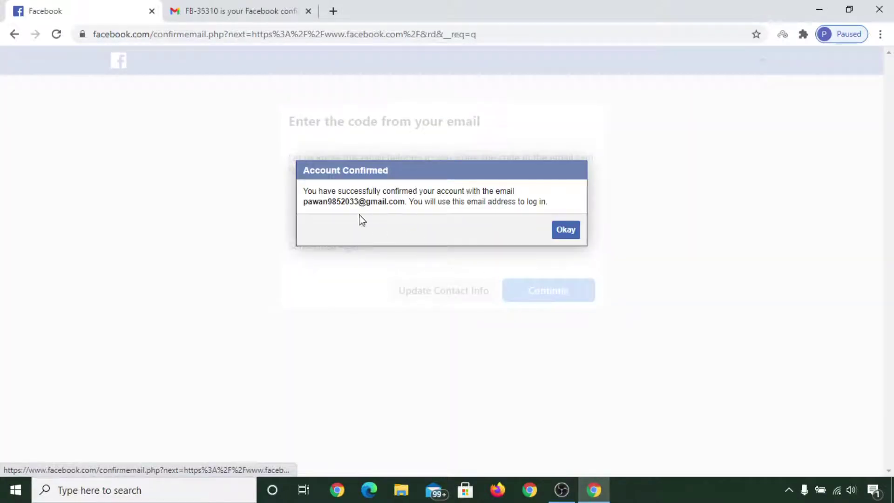
# Dismiss the Account Confirmed message and the new-notification popup to reach profile picture options.
pyautogui.click(570, 237)
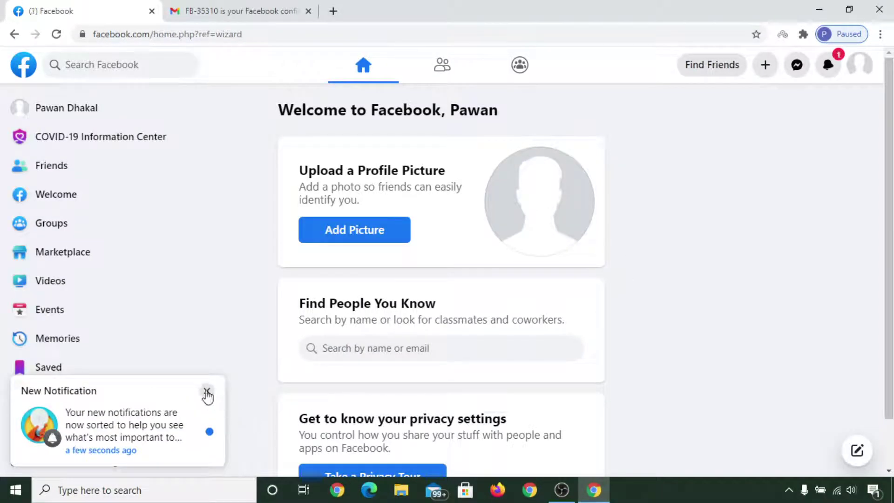
pyautogui.click(207, 391)
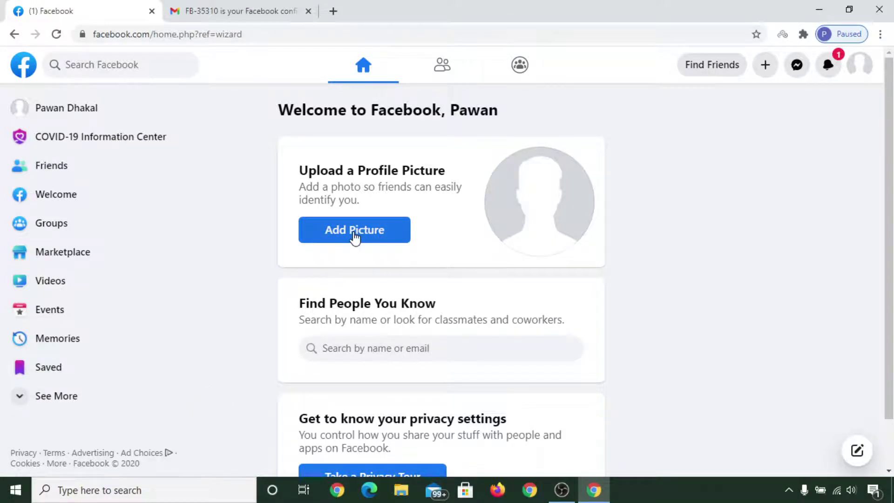
pyautogui.click(355, 236)
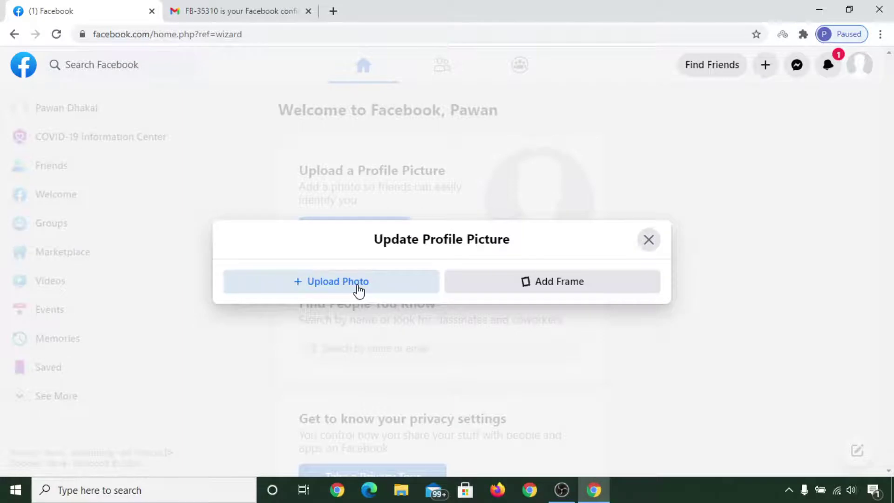
# Upload the 'profile pic' image, zoom it within the circle, and save it as profile picture.
pyautogui.click(358, 290)
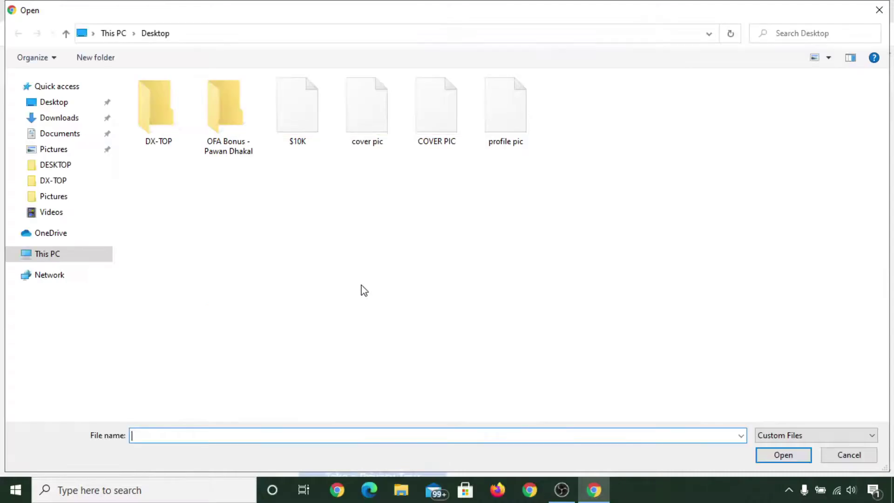
pyautogui.doubleClick(526, 108)
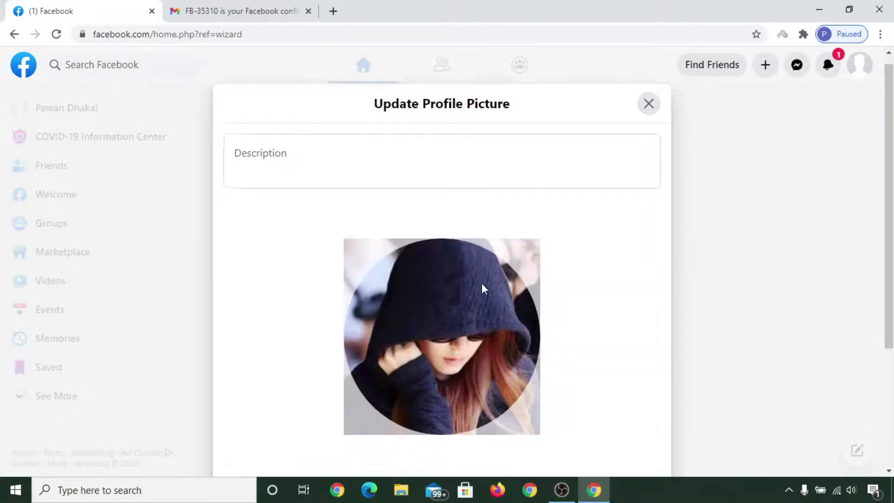
pyautogui.scroll(-4, 482, 286)
pyautogui.moveTo(318, 311)
pyautogui.mouseDown()
pyautogui.moveTo(550, 318)
pyautogui.moveTo(377, 327)
pyautogui.moveTo(303, 319)
pyautogui.mouseUp()
pyautogui.scroll(3, 489, 379)
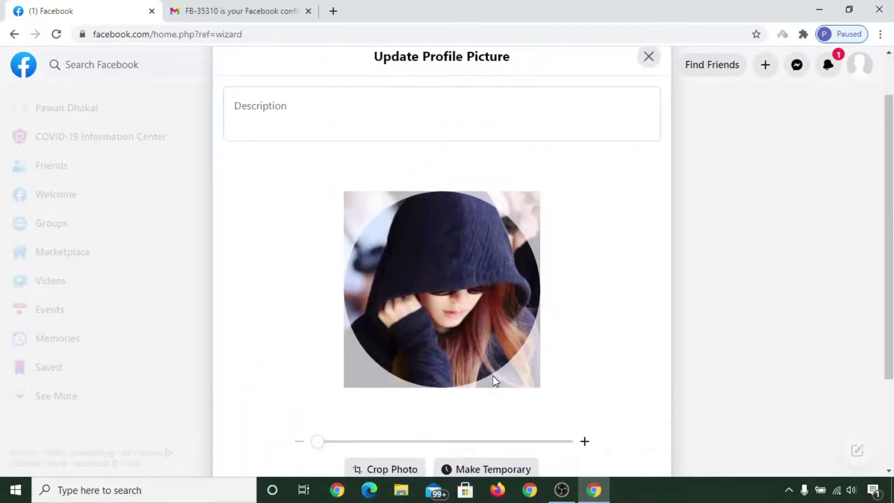
pyautogui.scroll(-3, 628, 425)
pyautogui.click(643, 414)
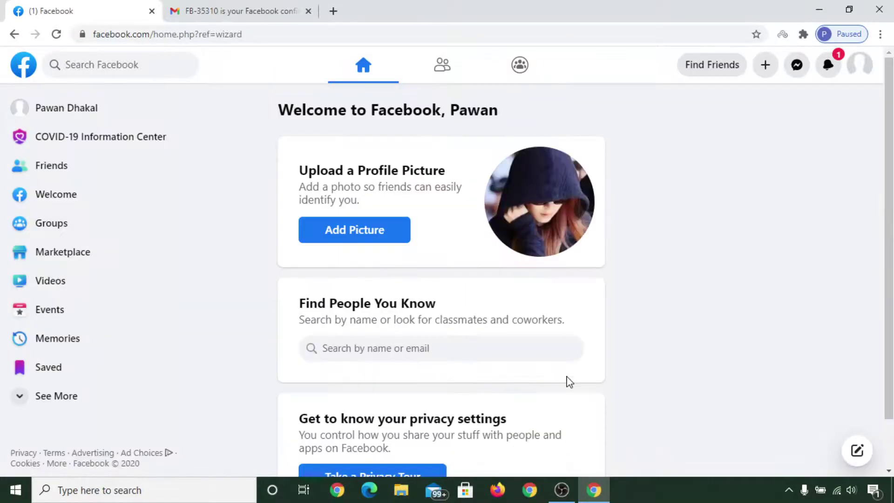
# Go to your own profile page via the account menu's See your profile.
pyautogui.scroll(-1, 572, 346)
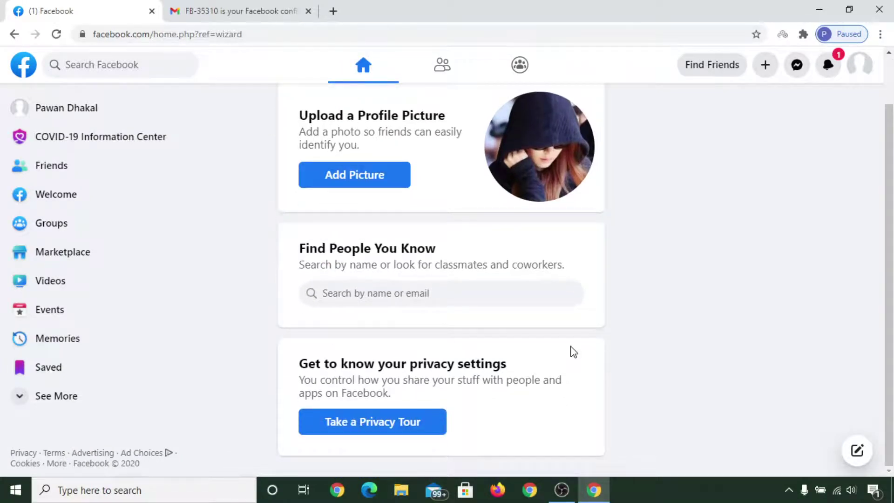
pyautogui.scroll(1, 573, 354)
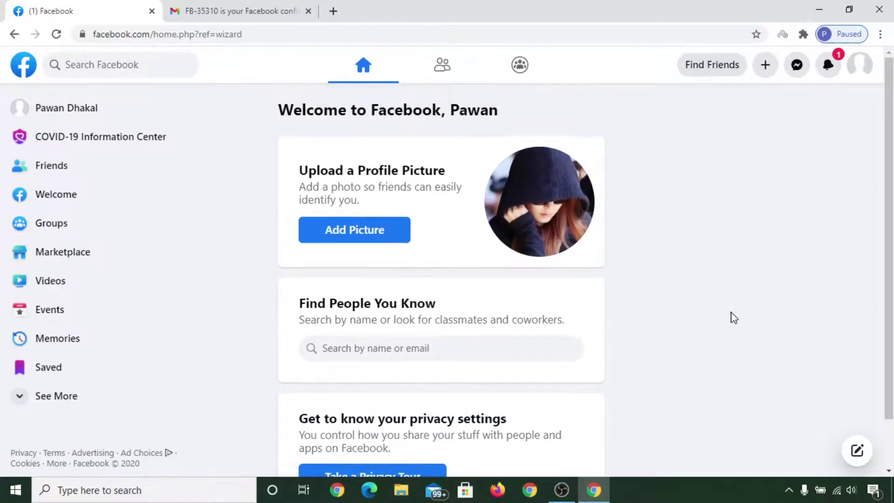
pyautogui.click(860, 67)
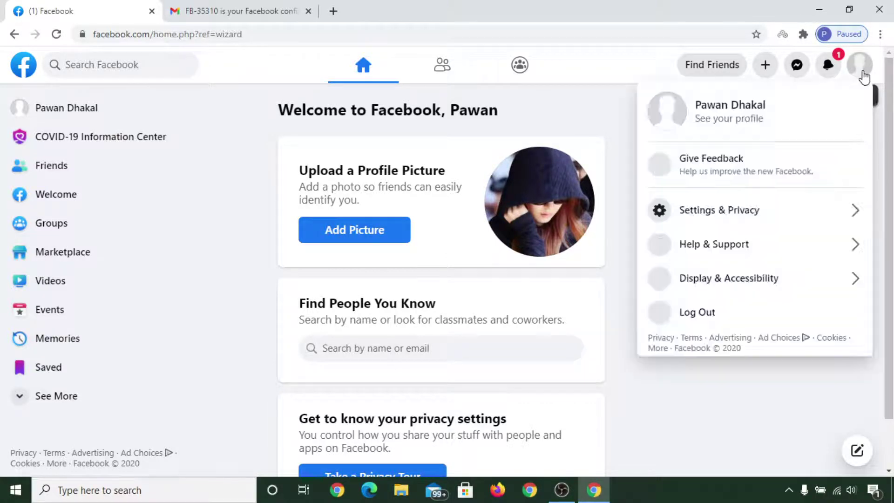
pyautogui.click(746, 114)
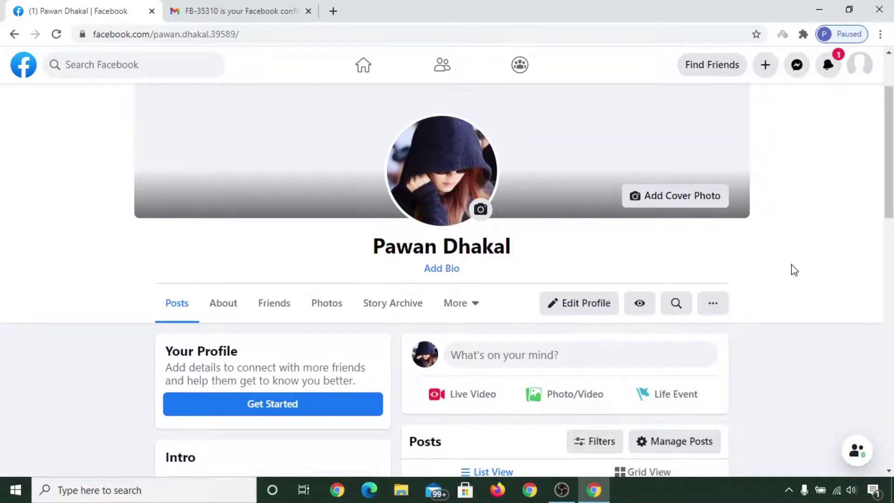
pyautogui.scroll(2, 794, 270)
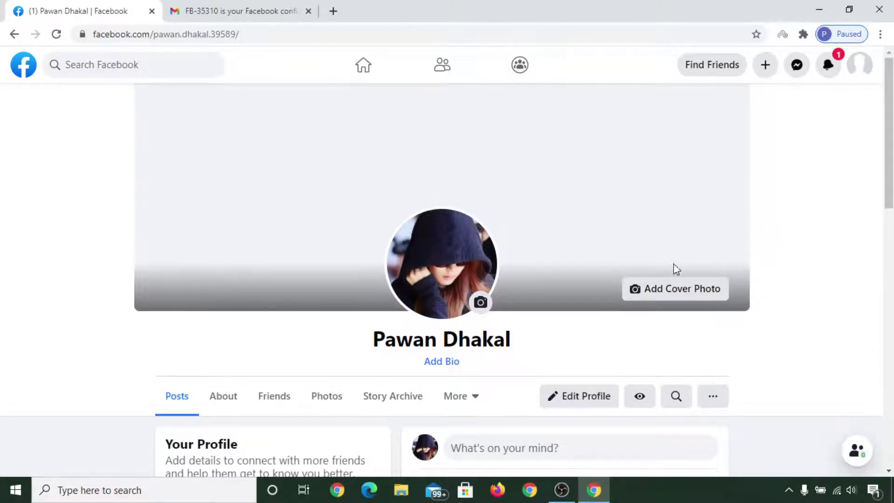
# Upload the 'cover pic' framing-hands quote image as the cover photo and save it.
pyautogui.click(676, 294)
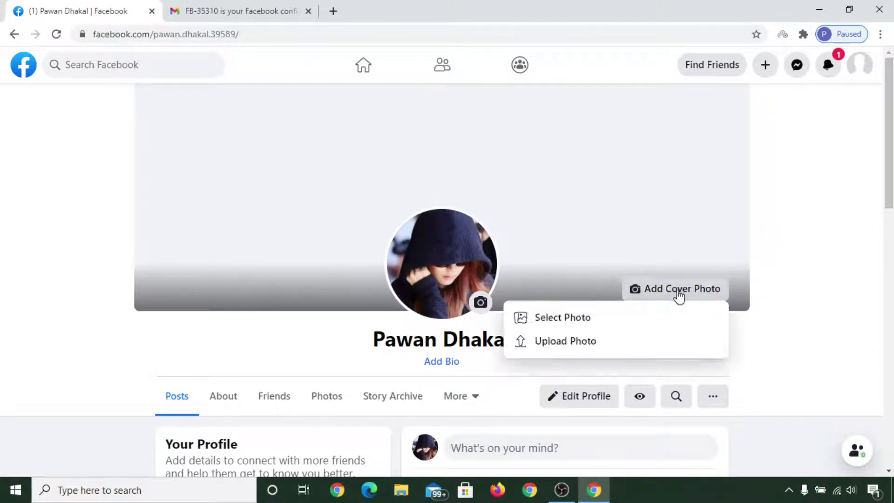
pyautogui.click(574, 346)
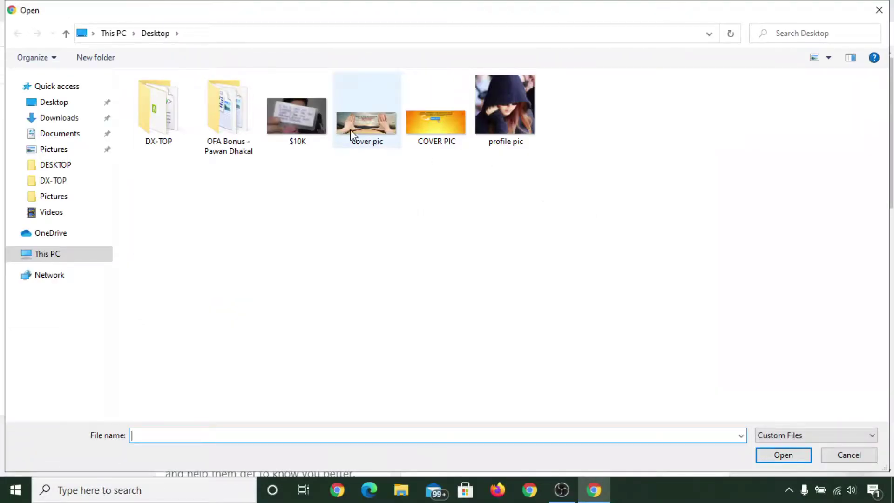
pyautogui.doubleClick(358, 129)
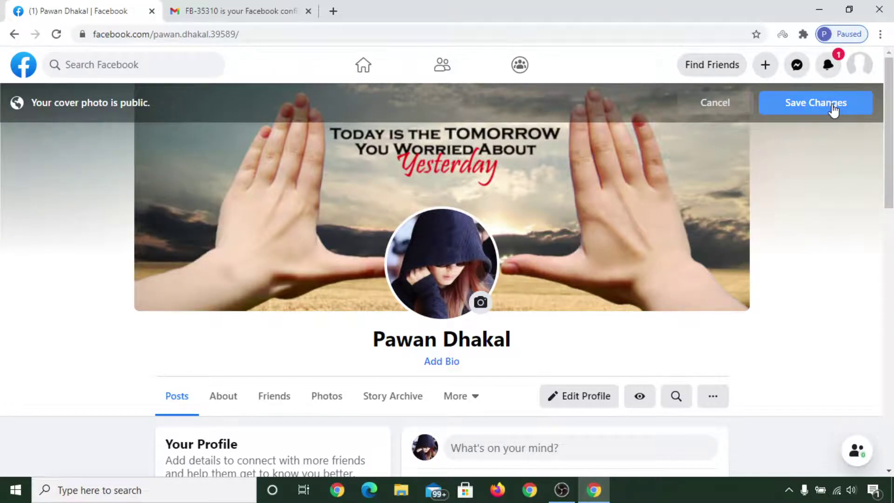
pyautogui.click(833, 110)
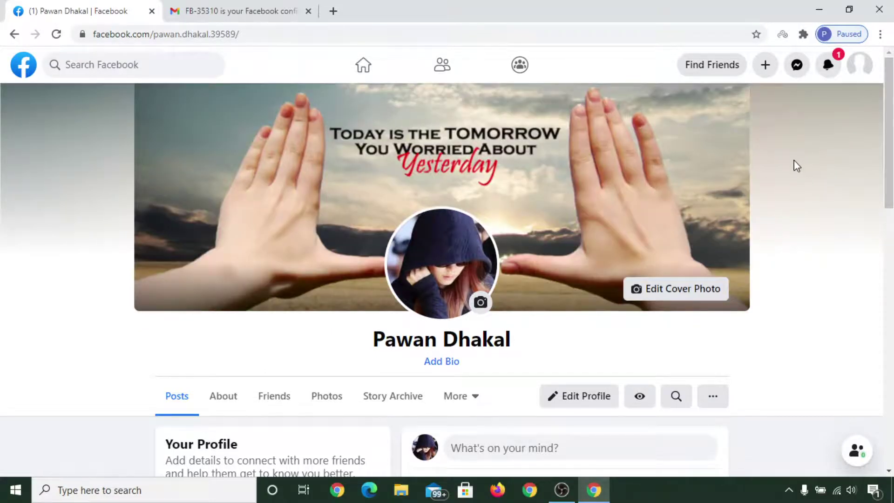
# Start a bio under the profile name and enter a sentence stating the owner's full name.
pyautogui.scroll(-1, 796, 226)
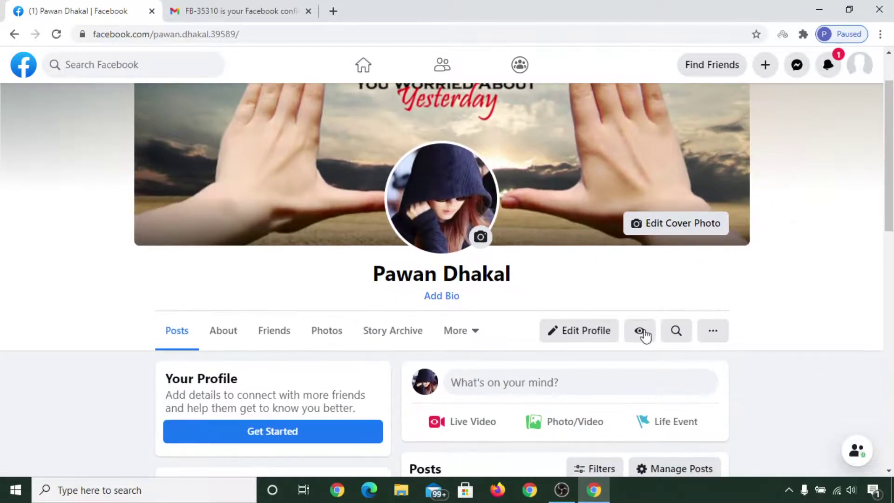
pyautogui.click(444, 296)
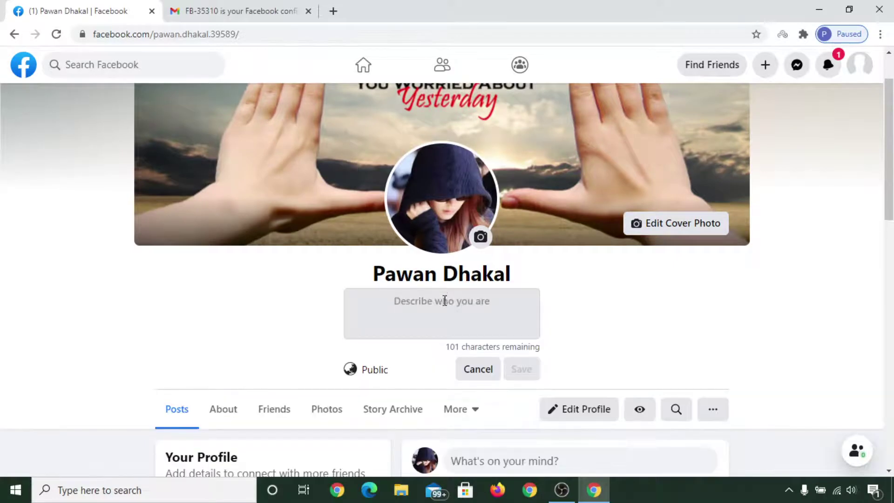
pyautogui.click(452, 302)
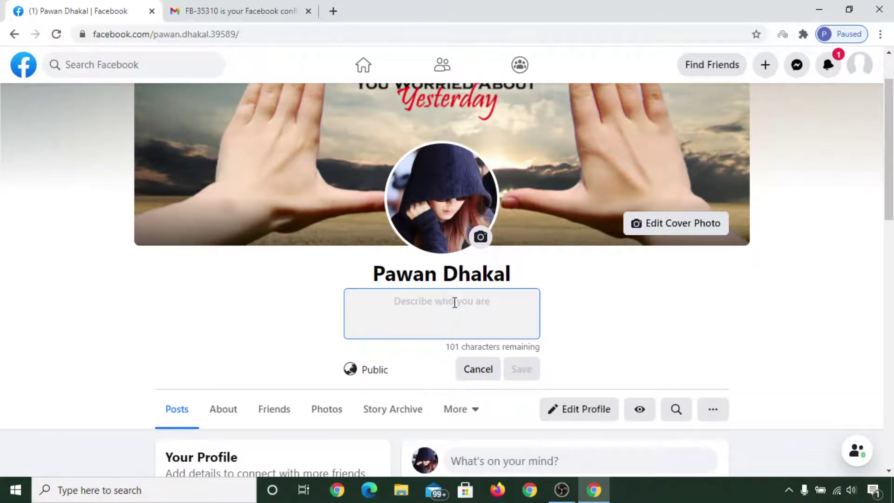
pyautogui.write('Hi ')
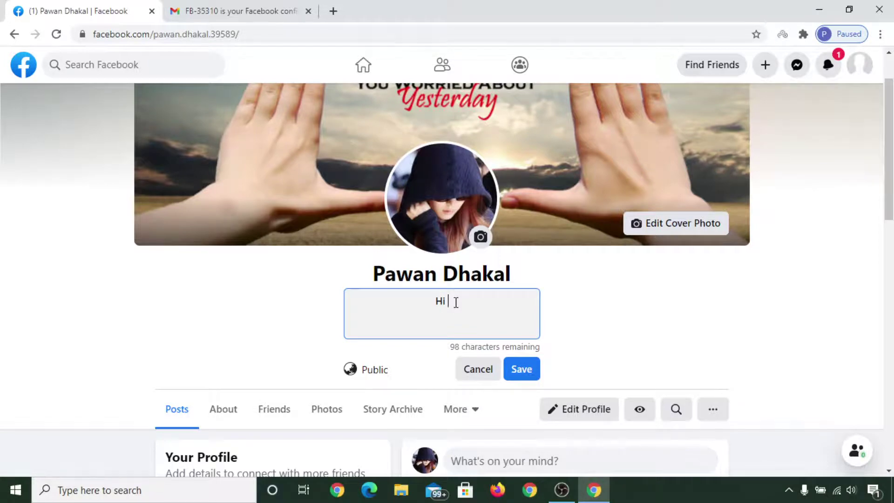
pyautogui.write('my')
pyautogui.press('BackSpace')
pyautogui.press('BackSpace')
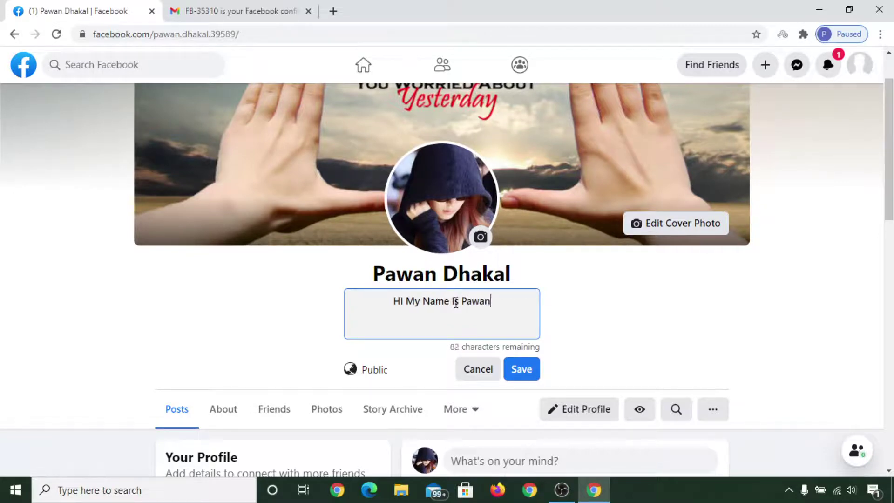
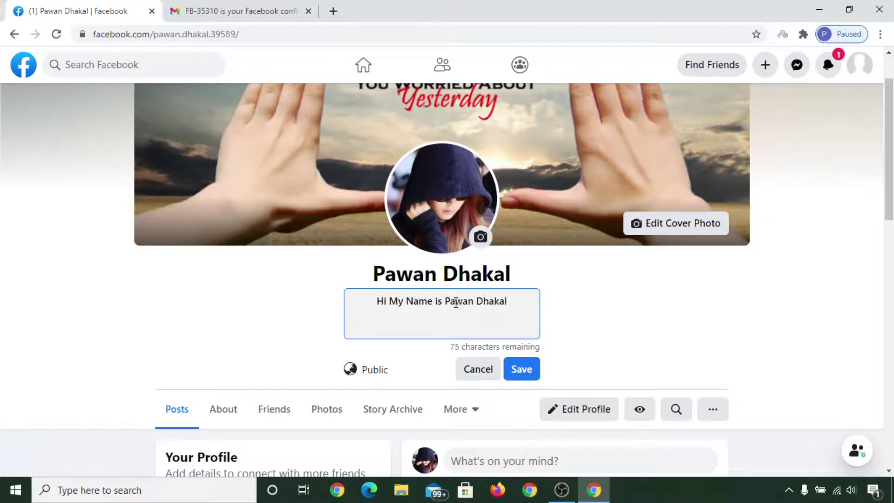
# Save the bio and choose Skip rather than sharing it as a post.
pyautogui.click(521, 375)
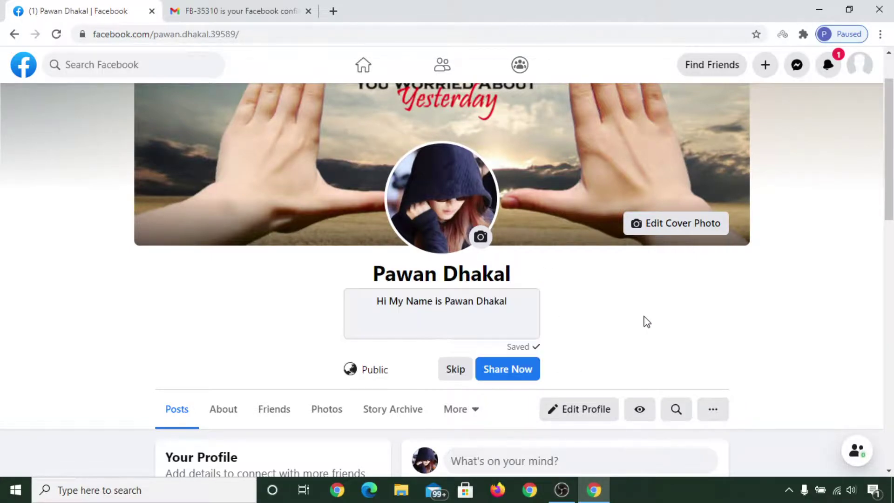
pyautogui.scroll(-1, 649, 312)
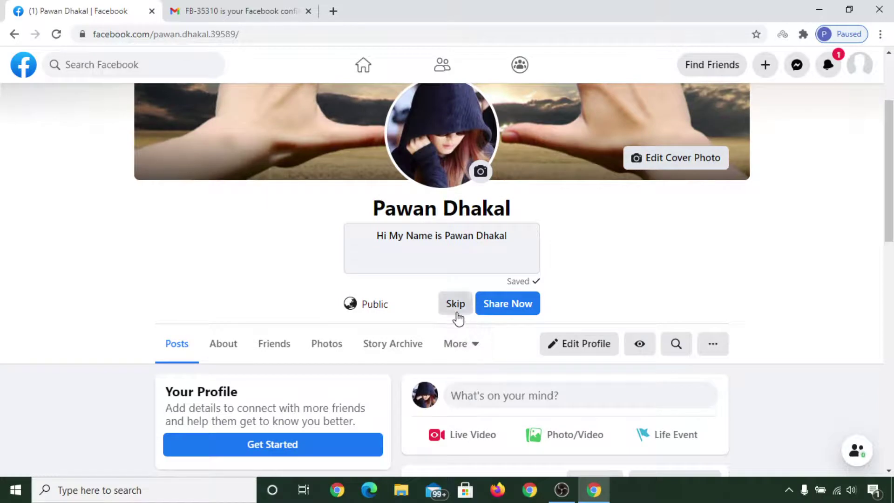
pyautogui.click(457, 319)
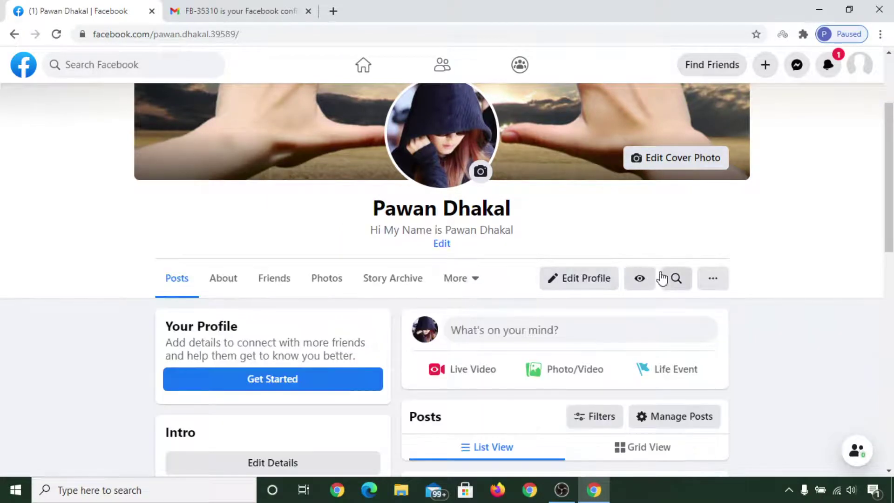
# Start the guided setup from the Your Profile card with Get Started.
pyautogui.scroll(-3, 664, 303)
pyautogui.scroll(-1, 665, 303)
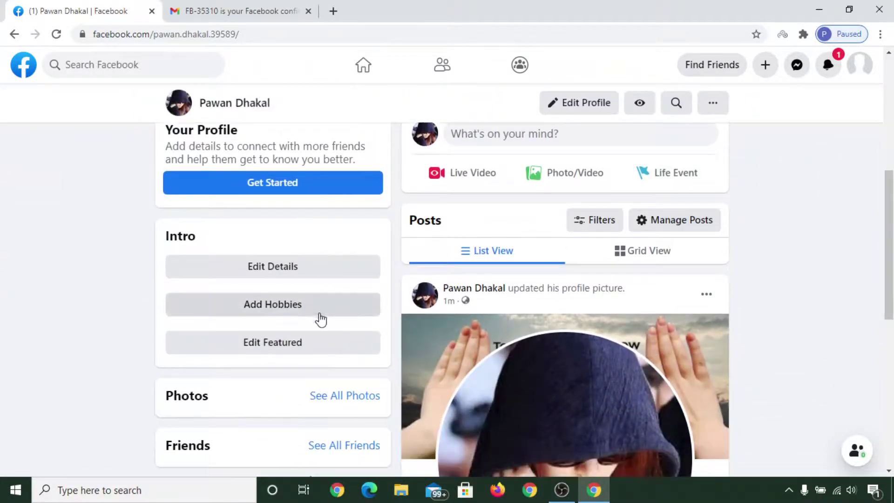
pyautogui.scroll(-1, 303, 270)
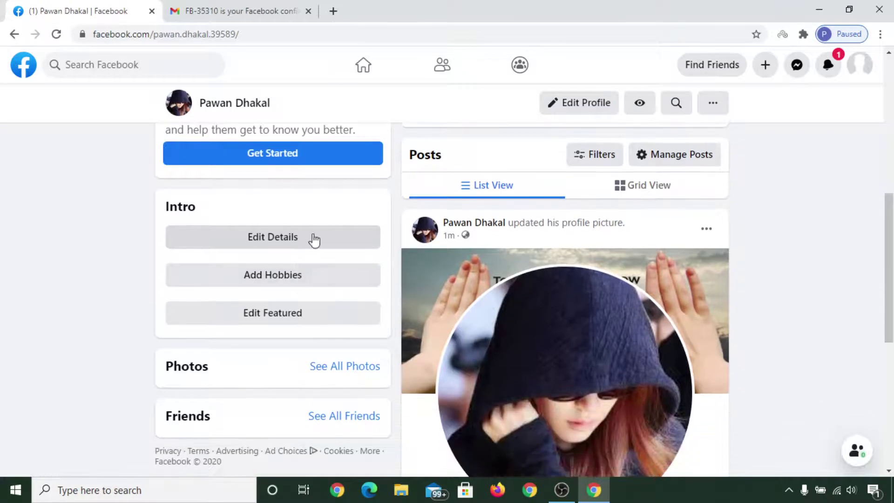
pyautogui.scroll(2, 311, 261)
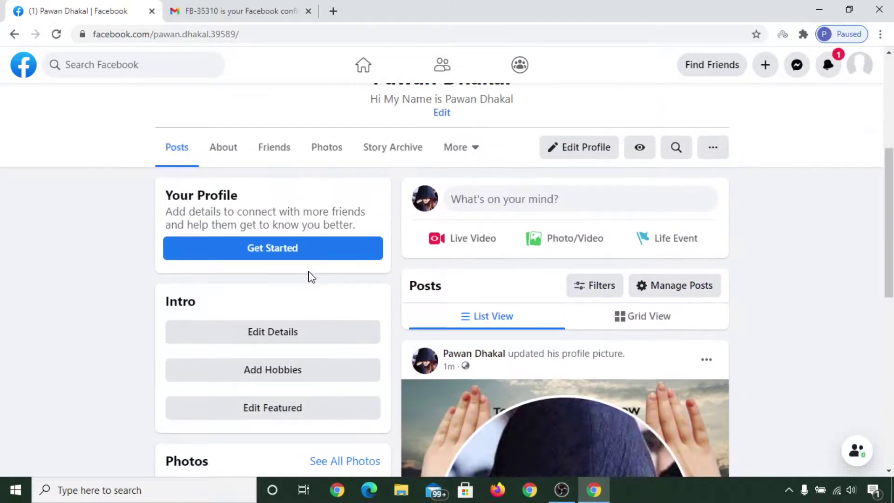
pyautogui.click(284, 250)
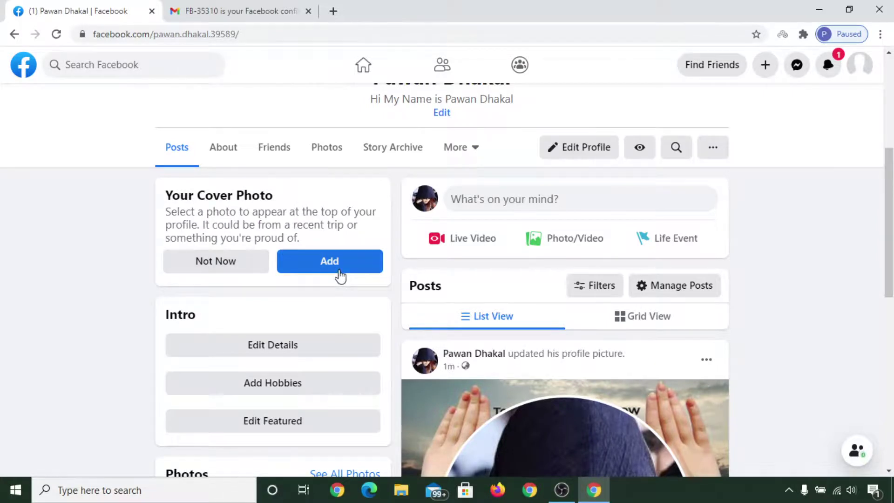
# Decline the cover photo suggestion with Not Now to reach the background info prompt.
pyautogui.scroll(1, 340, 276)
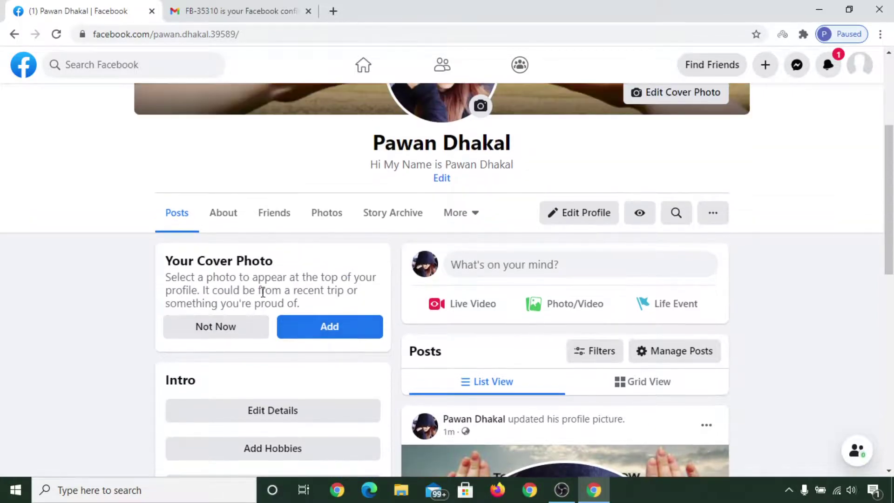
pyautogui.click(236, 332)
pyautogui.scroll(2, 294, 311)
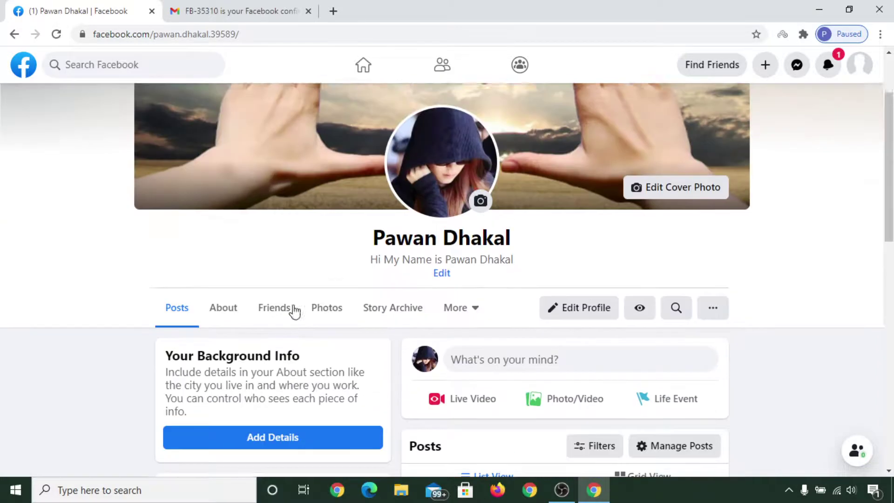
pyautogui.scroll(-2, 294, 311)
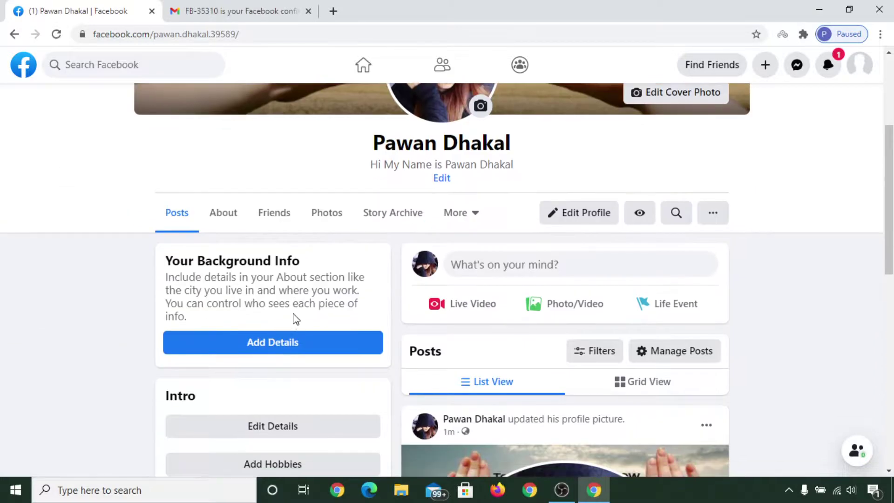
# Set the hometown to Biratnagar by searching 'Bira', then save the answer.
pyautogui.click(292, 345)
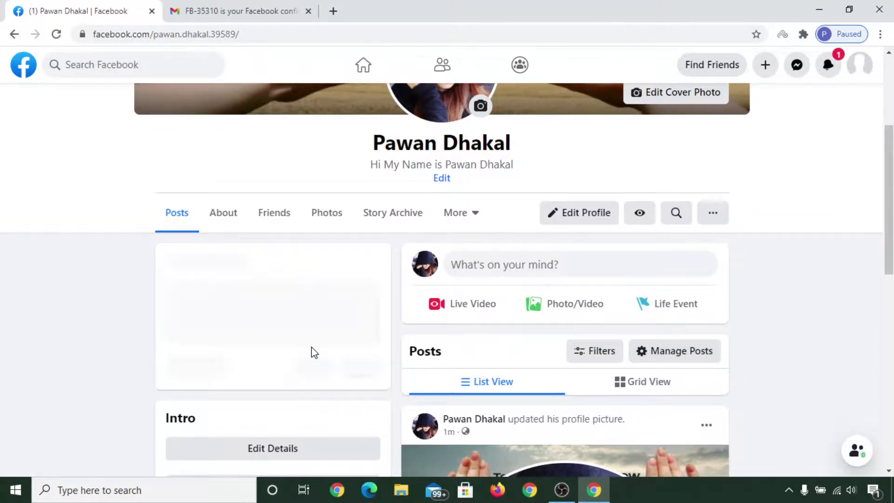
pyautogui.click(308, 325)
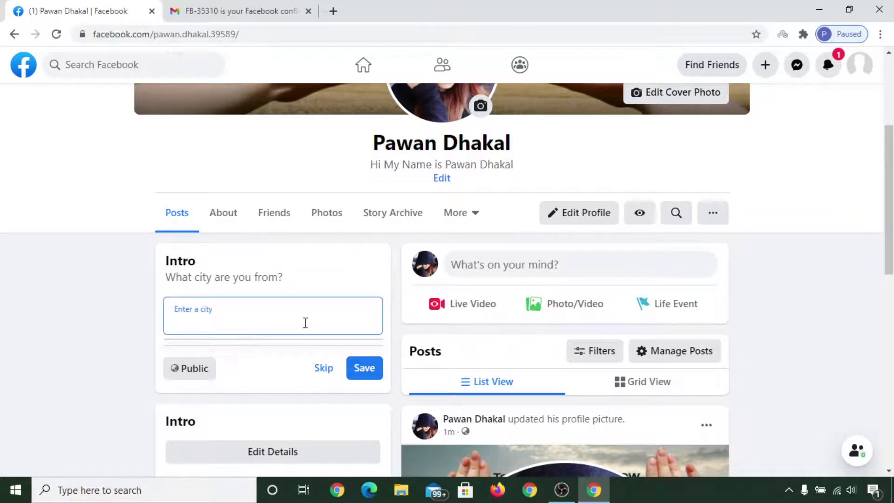
pyautogui.write('b')
pyautogui.press('BackSpace')
pyautogui.write('Birat')
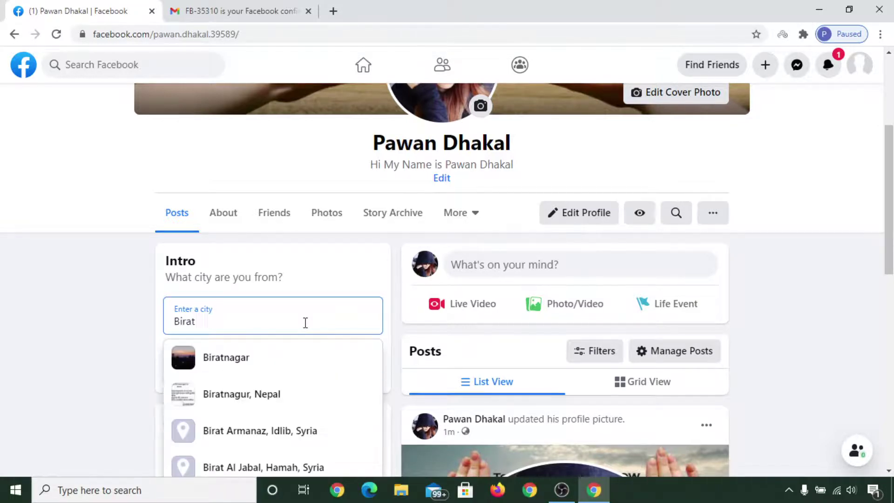
pyautogui.click(282, 366)
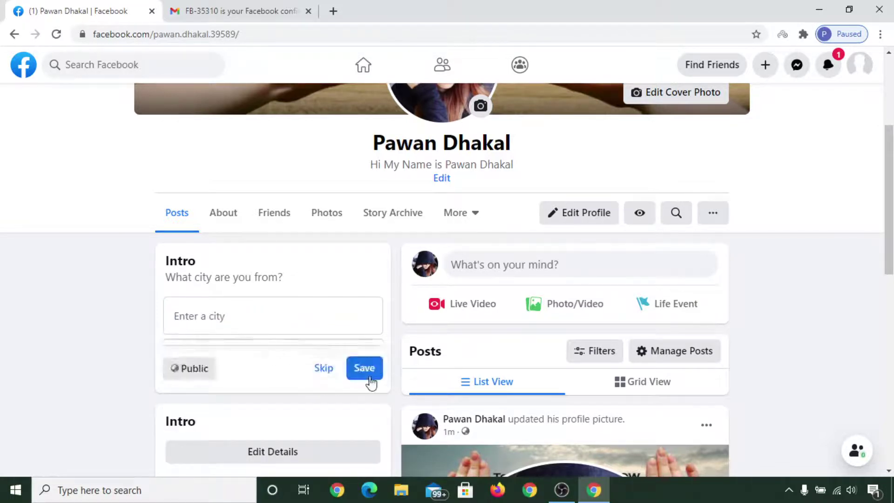
pyautogui.click(369, 376)
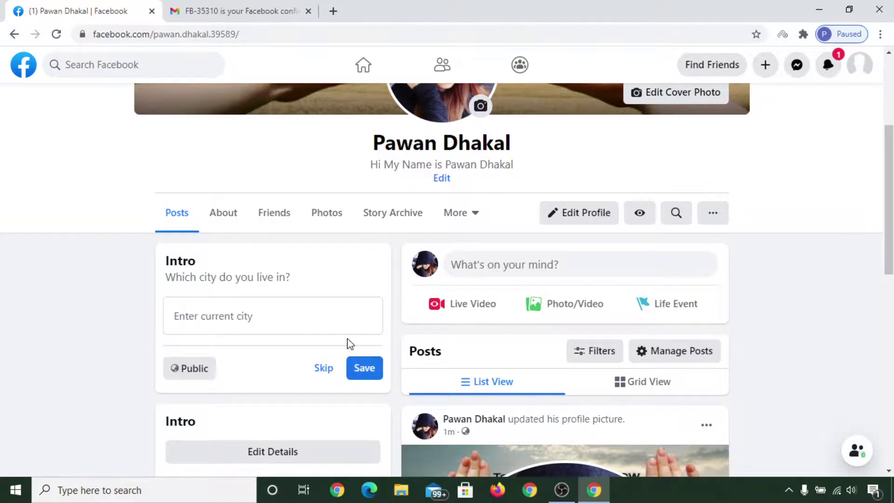
# Choose Biratnagar as the current city and save it.
pyautogui.click(338, 318)
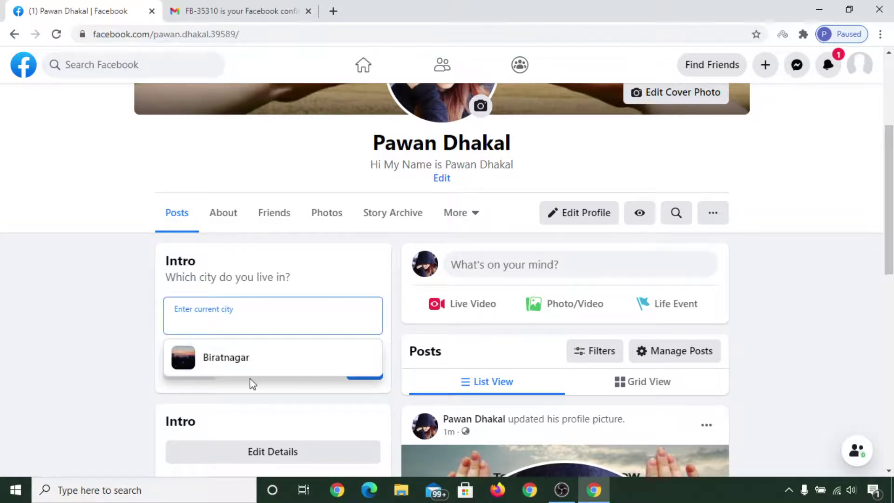
pyautogui.click(250, 369)
pyautogui.click(365, 369)
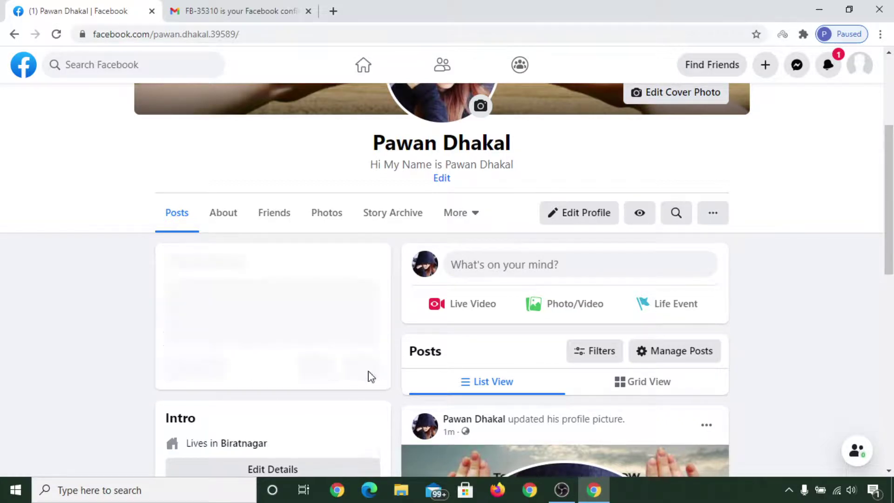
pyautogui.click(293, 312)
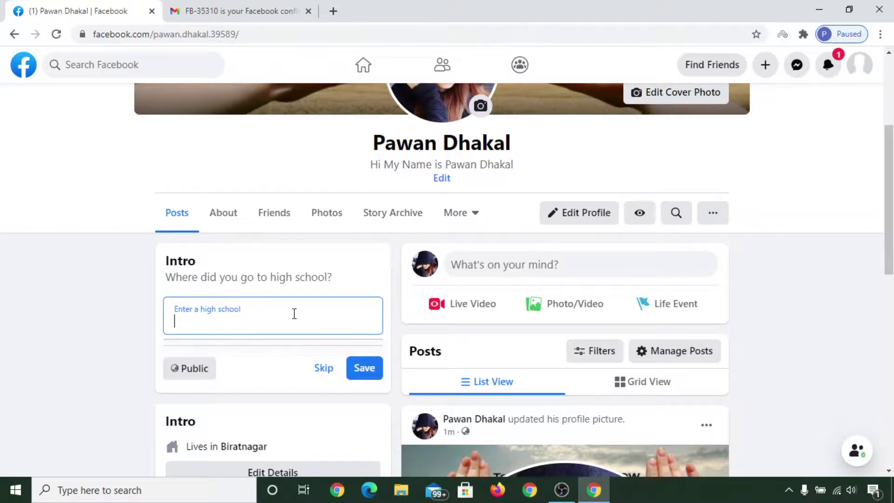
pyautogui.write('Namuna')
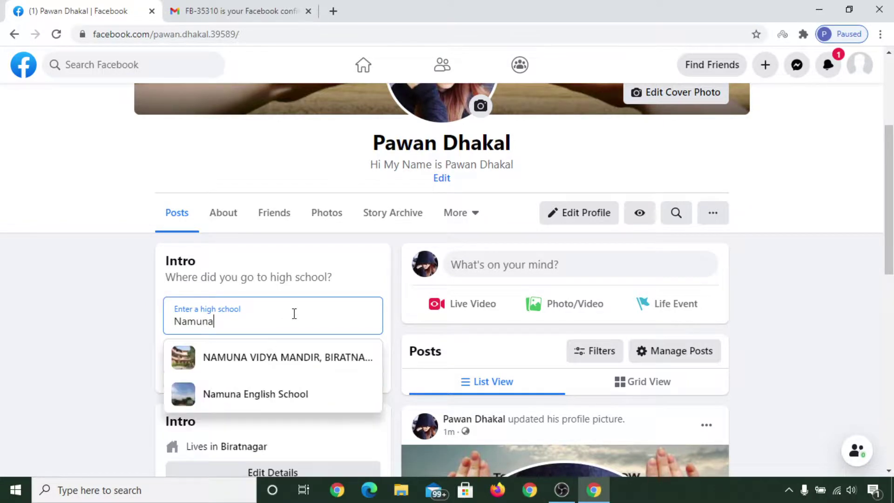
pyautogui.click(323, 392)
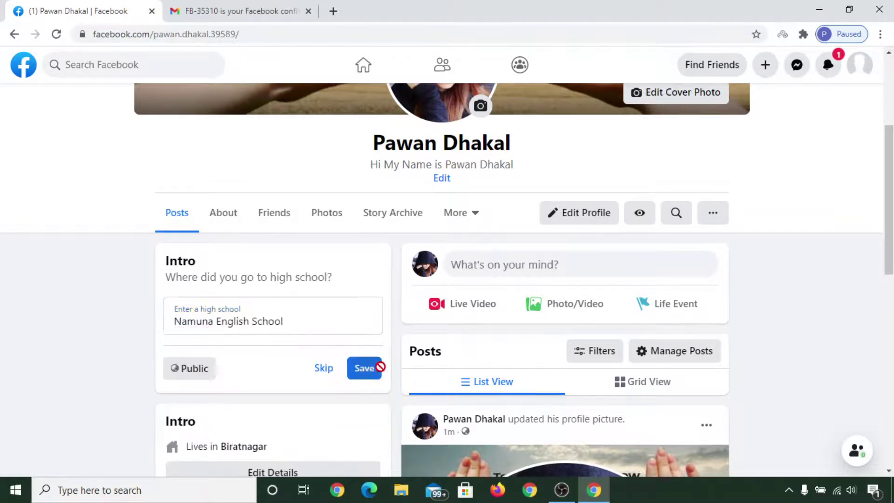
pyautogui.click(366, 368)
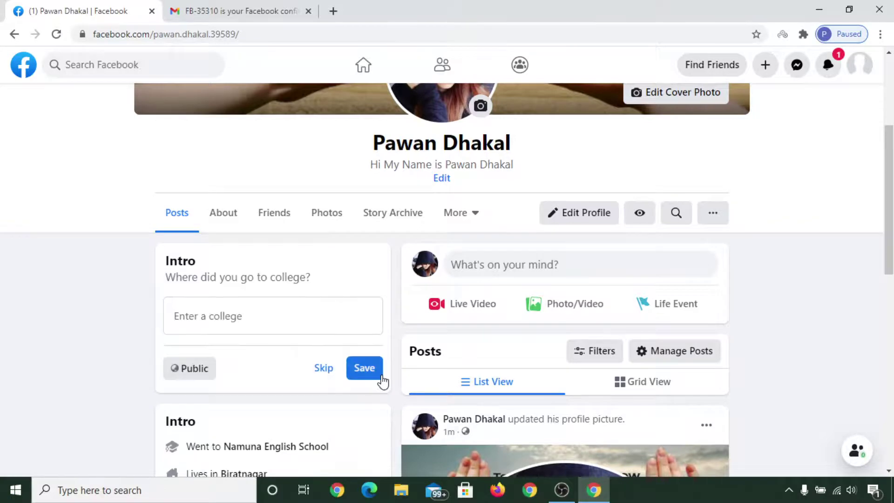
pyautogui.click(304, 319)
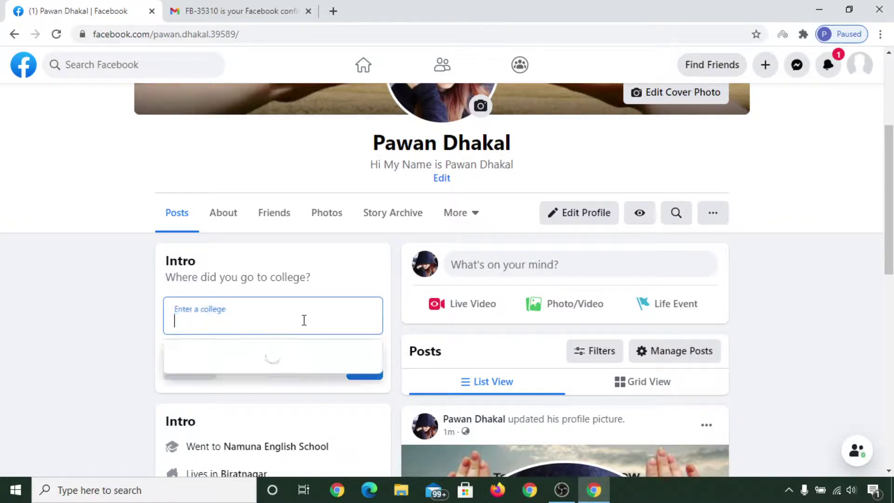
pyautogui.write('devkt')
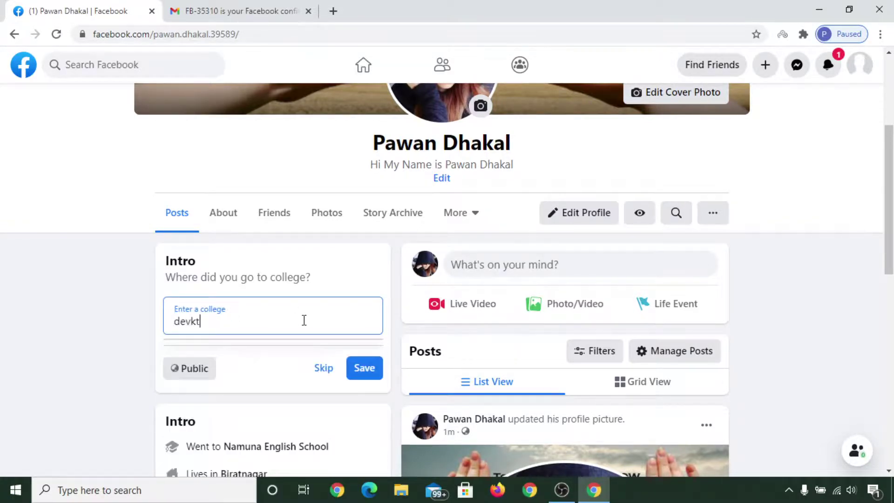
pyautogui.press('BackSpace')
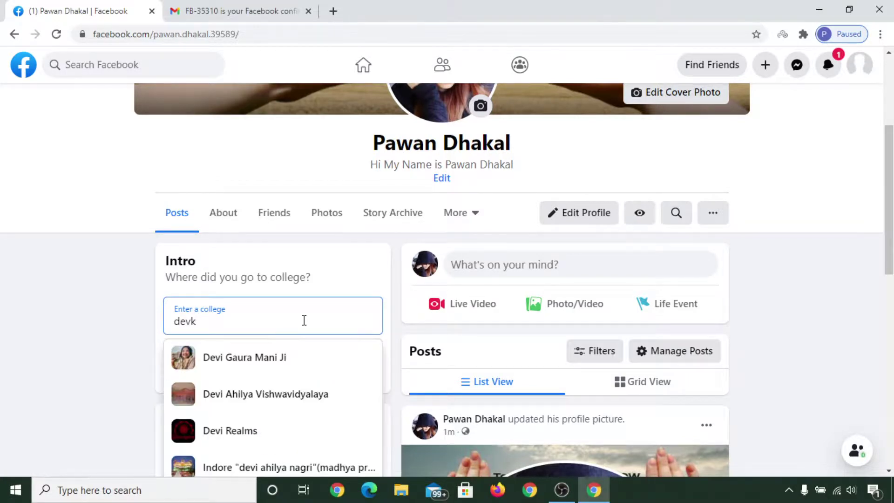
pyautogui.write('ota ')
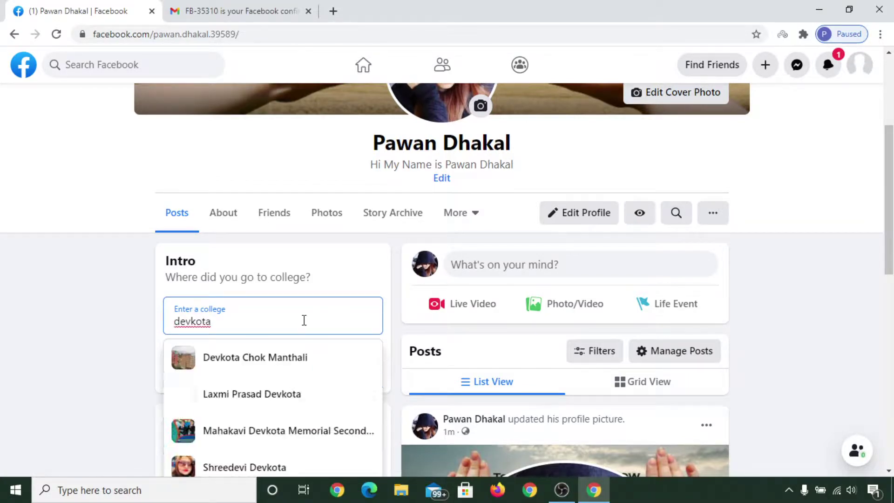
pyautogui.write('col')
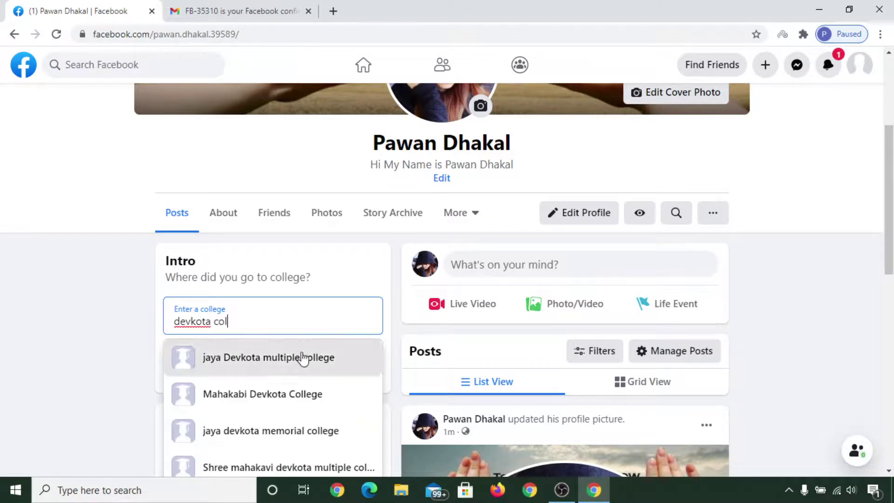
pyautogui.click(299, 357)
pyautogui.click(282, 321)
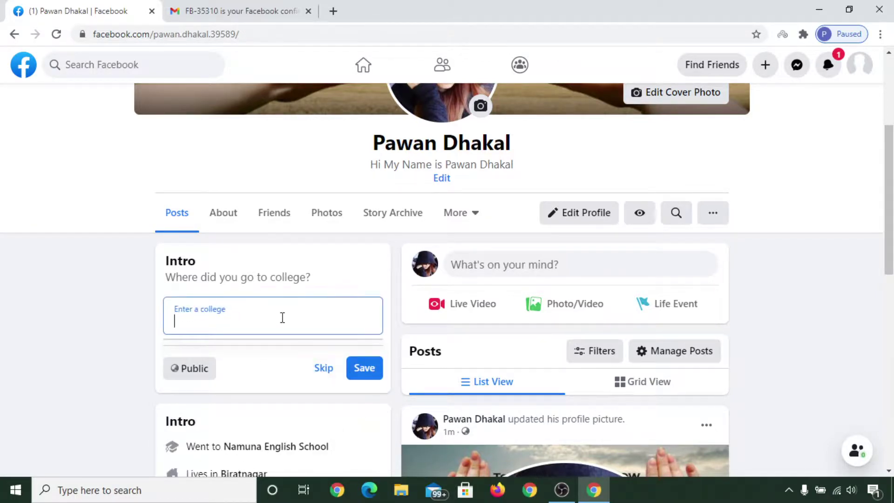
pyautogui.write('devko')
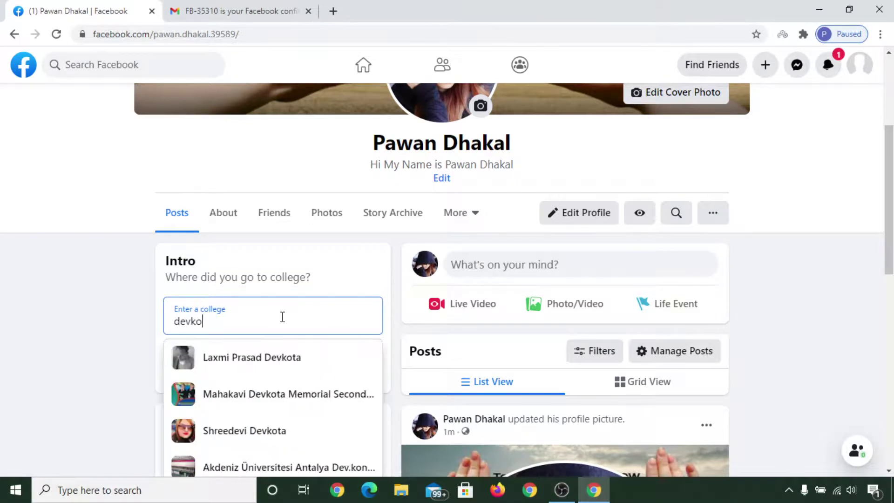
pyautogui.write('ta')
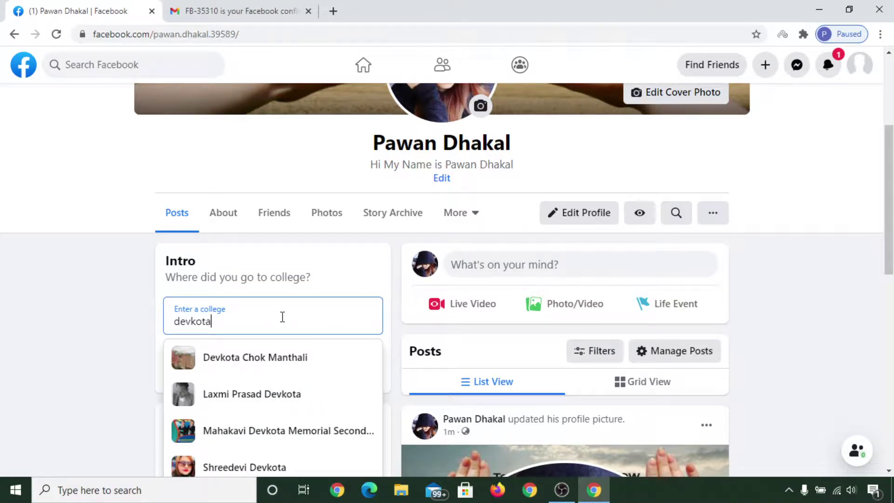
pyautogui.write(' col')
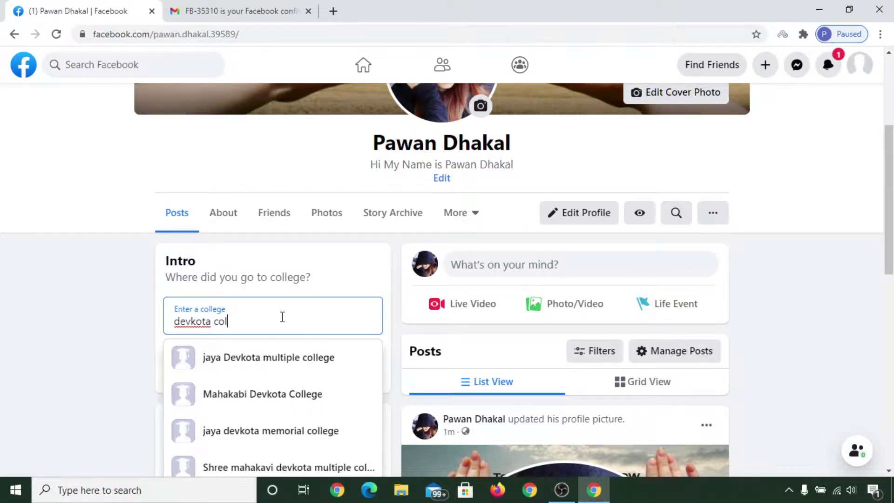
pyautogui.click(292, 360)
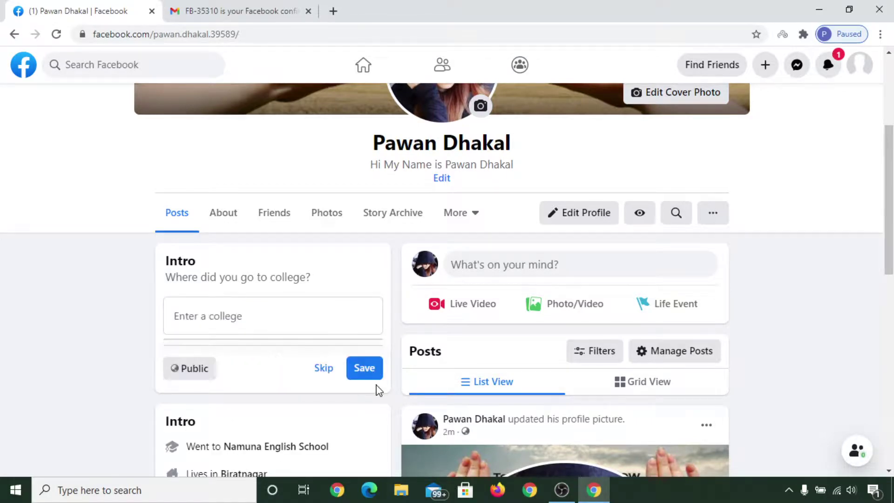
pyautogui.click(305, 327)
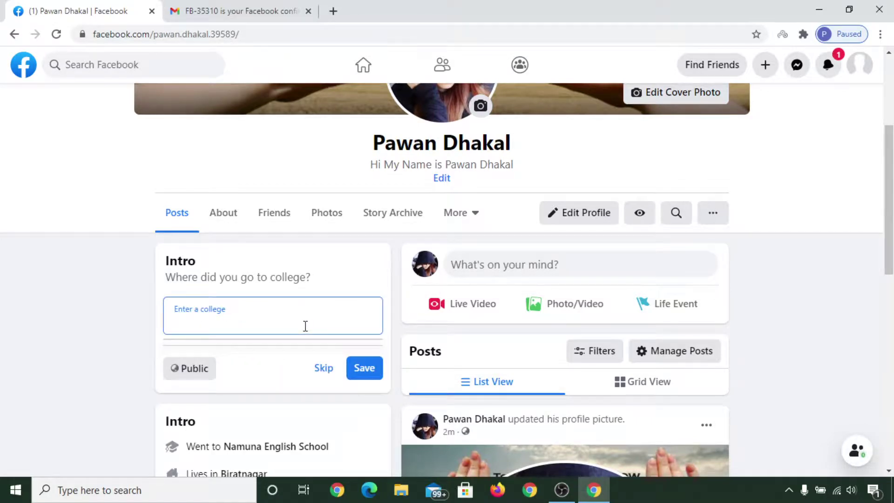
pyautogui.write('devk')
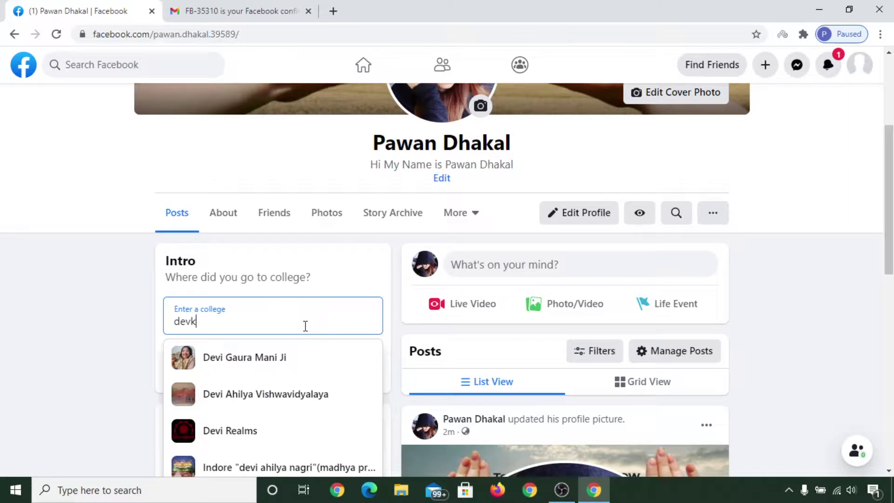
pyautogui.press('BackSpace')
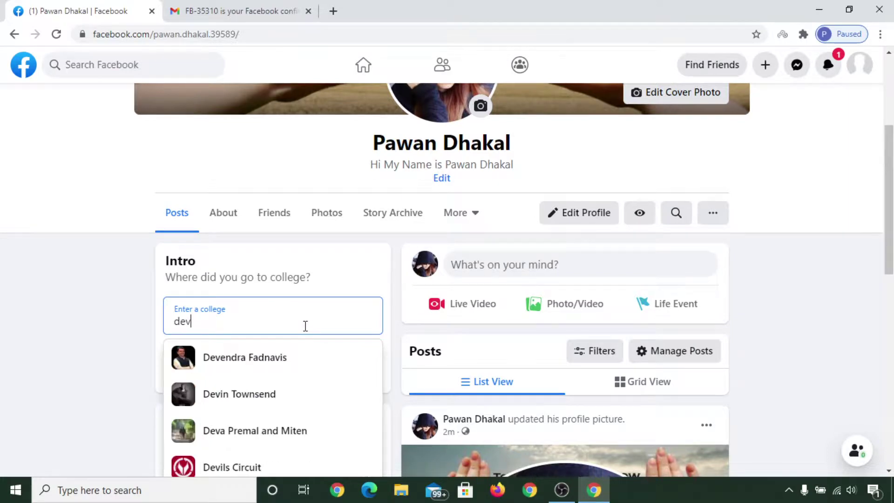
pyautogui.write('kota')
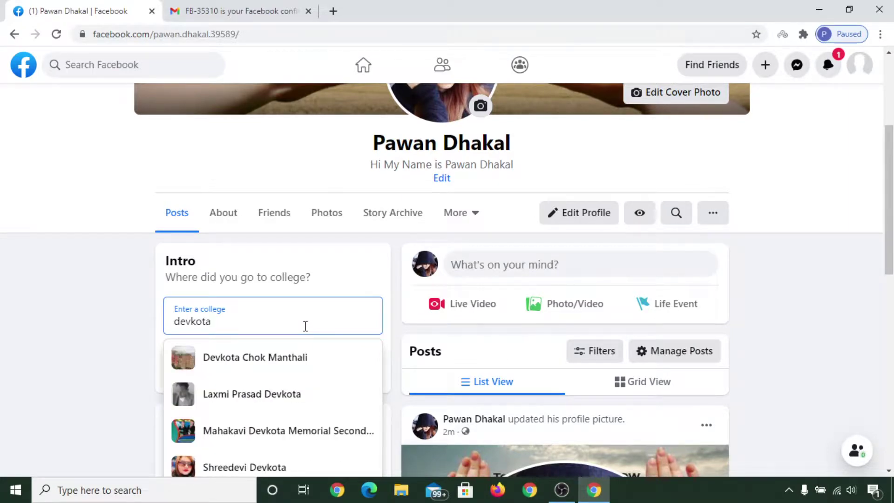
pyautogui.write(' co')
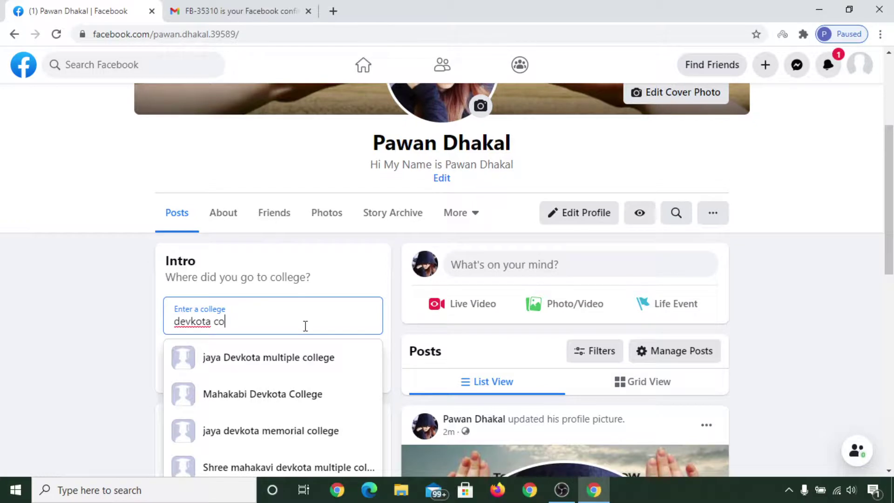
pyautogui.scroll(-3, 306, 326)
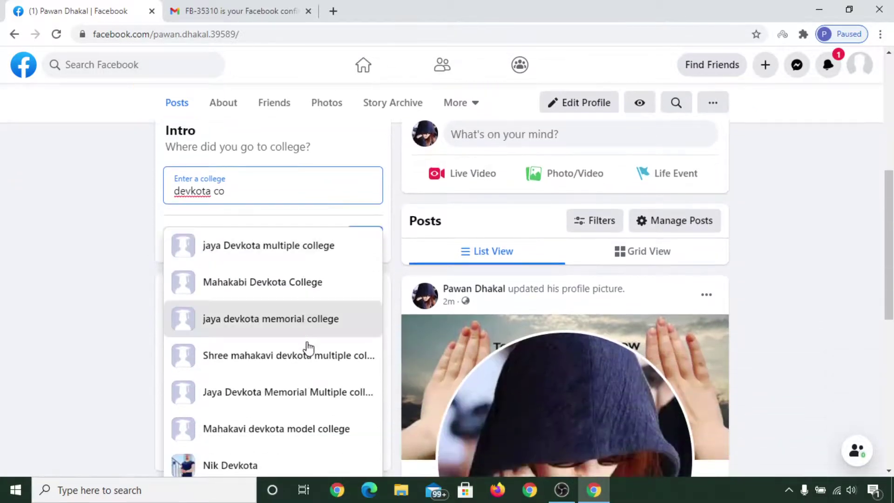
pyautogui.click(313, 382)
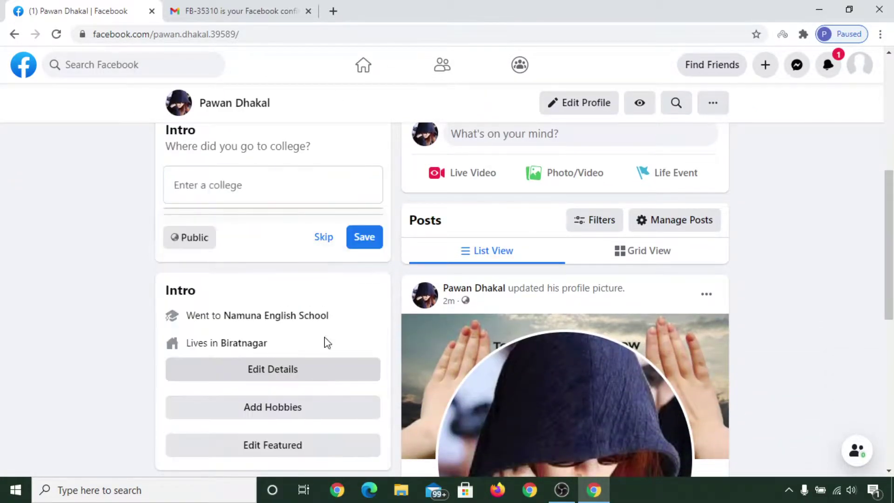
pyautogui.click(274, 192)
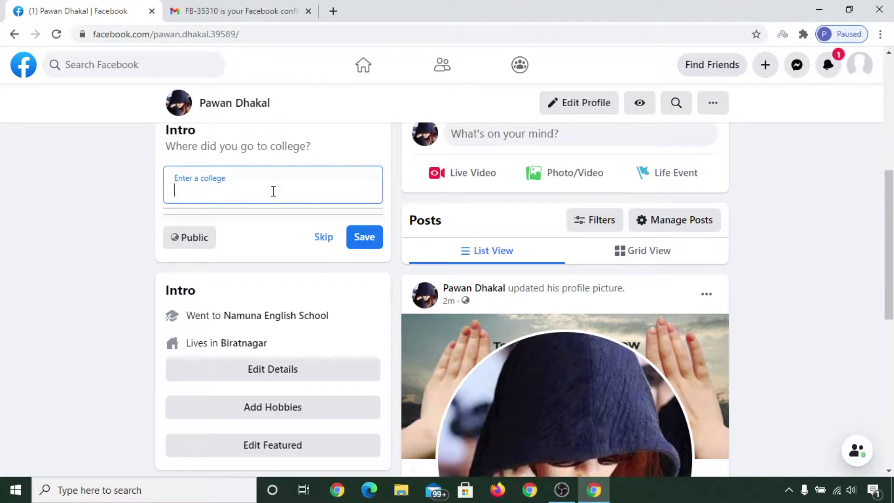
pyautogui.write('mer')
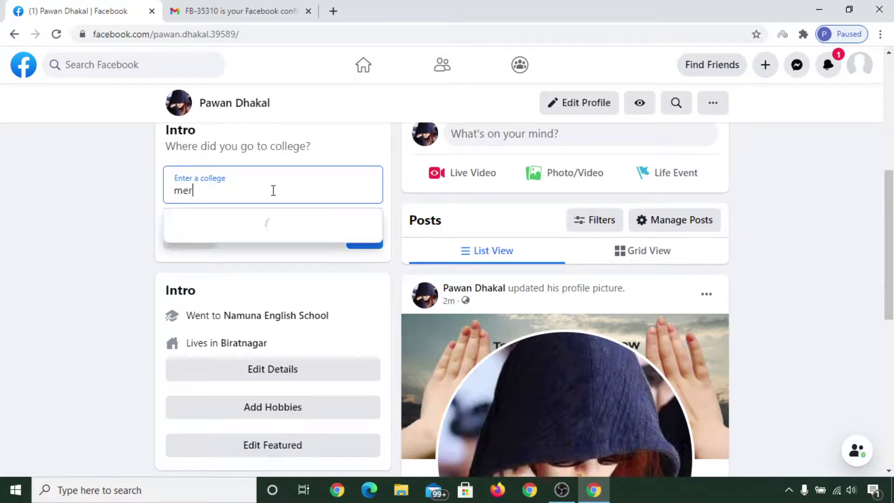
pyautogui.write('ryland')
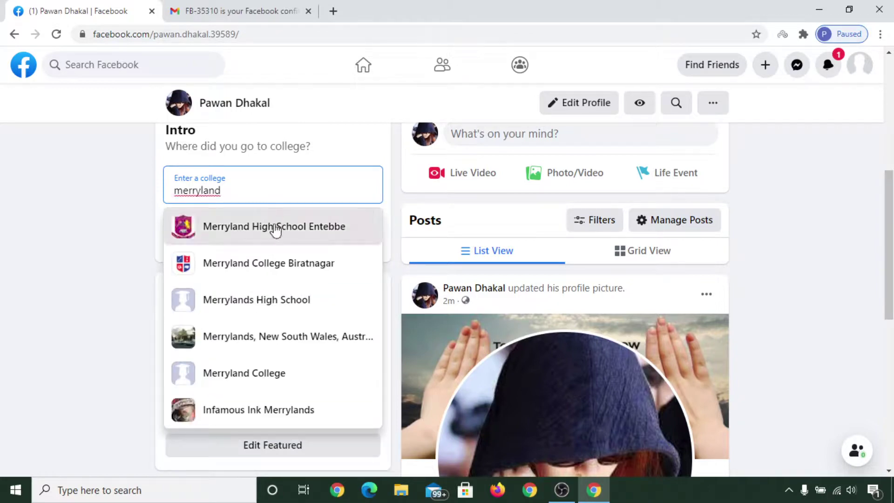
pyautogui.click(293, 270)
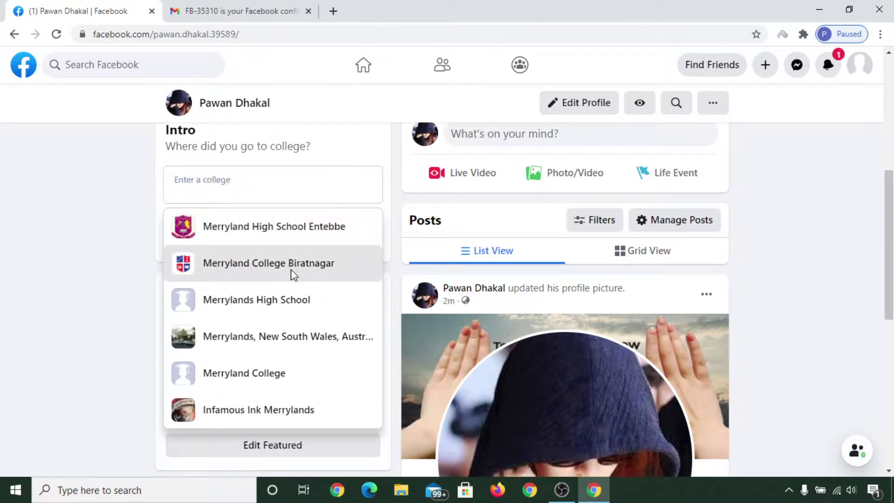
pyautogui.scroll(3, 294, 254)
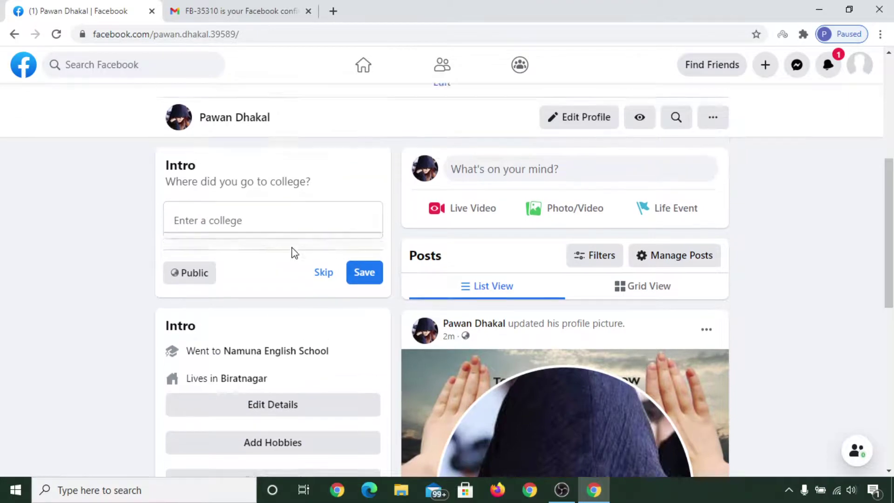
pyautogui.scroll(-1, 312, 318)
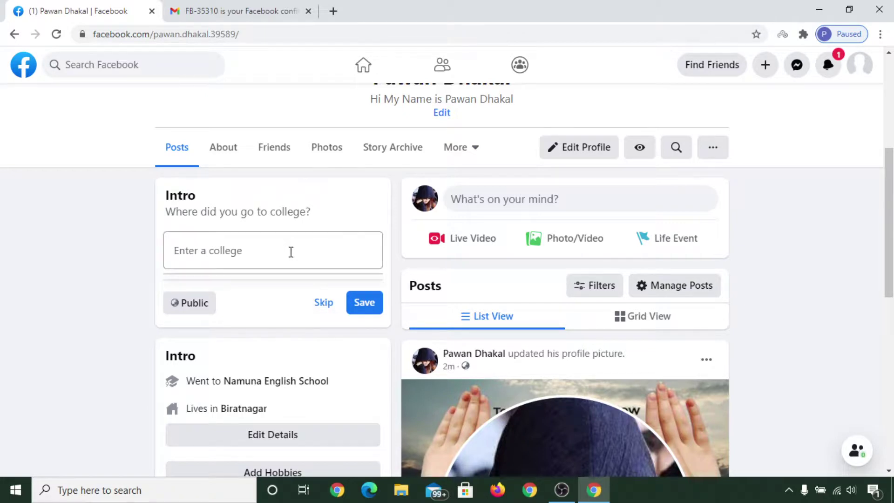
# Skip both the college and workplace questions, then scroll down to Add Hobbies.
pyautogui.click(322, 304)
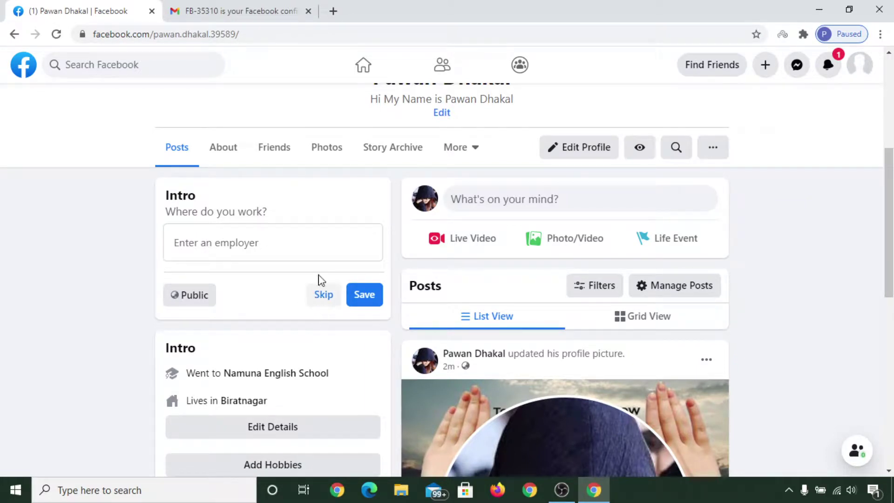
pyautogui.click(321, 297)
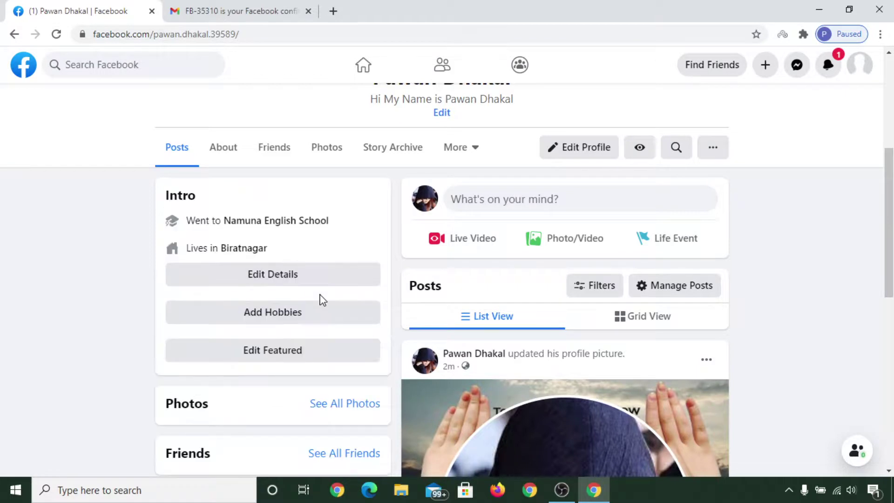
pyautogui.scroll(-1, 321, 298)
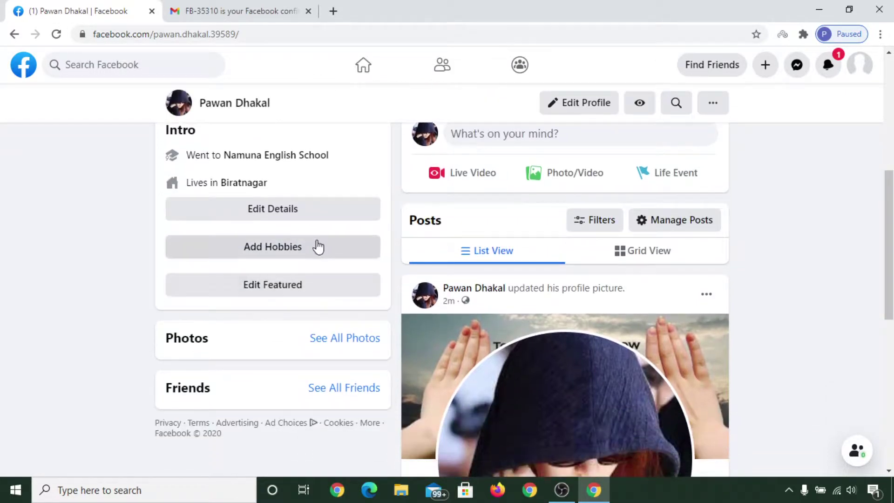
# Search other hobbies for 'medit', select Meditating, and save it to the profile.
pyautogui.click(319, 249)
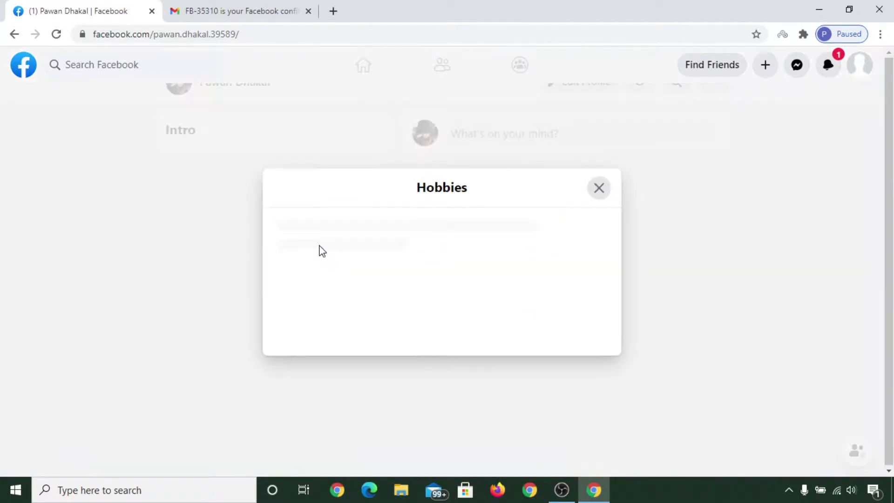
pyautogui.scroll(-1, 374, 279)
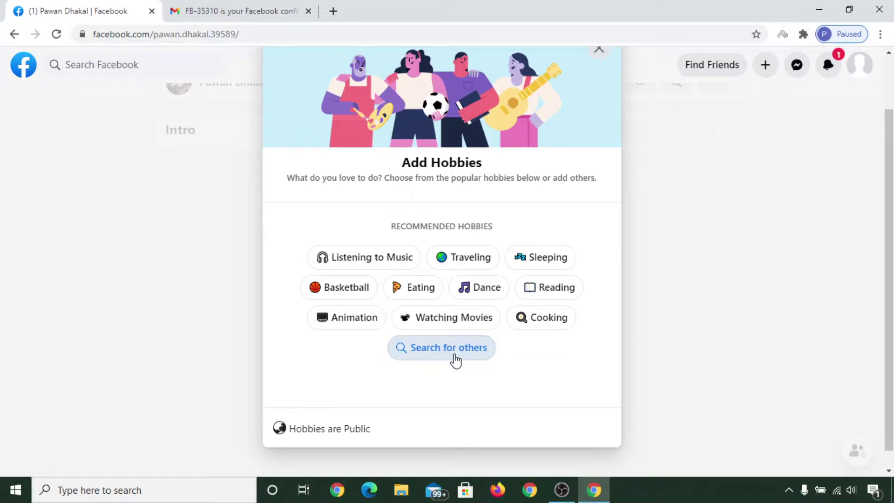
pyautogui.click(455, 361)
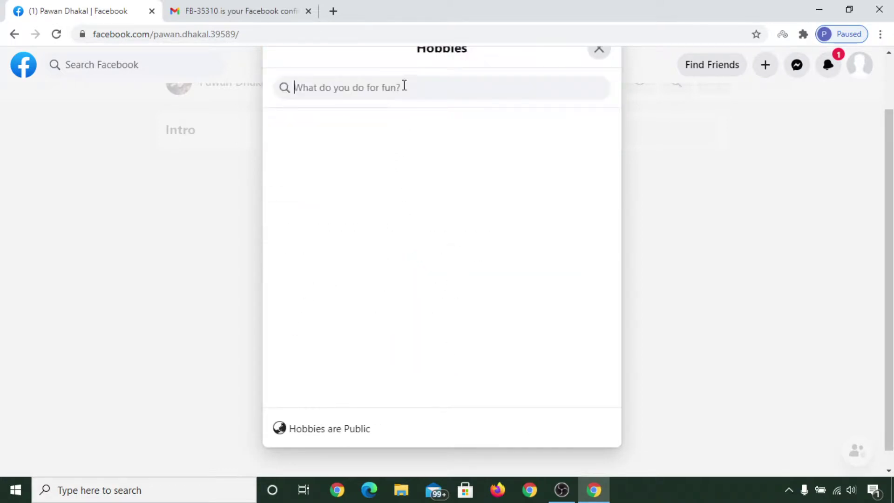
pyautogui.write('medit')
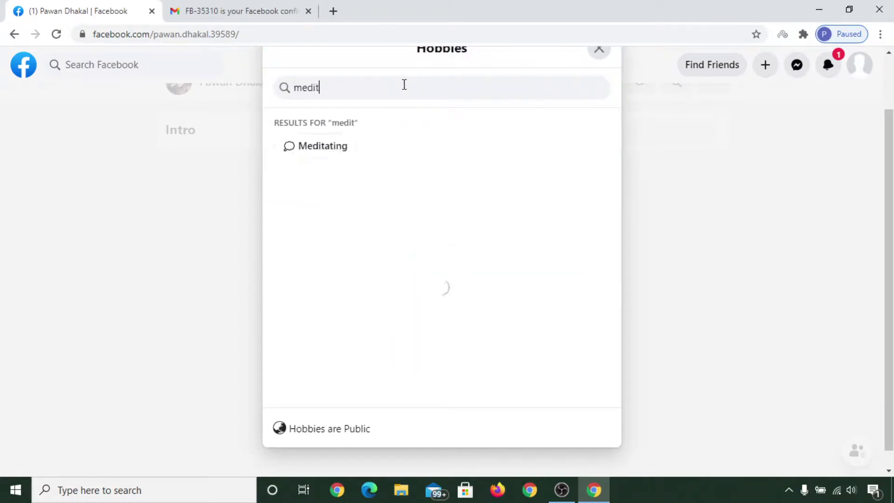
pyautogui.click(307, 147)
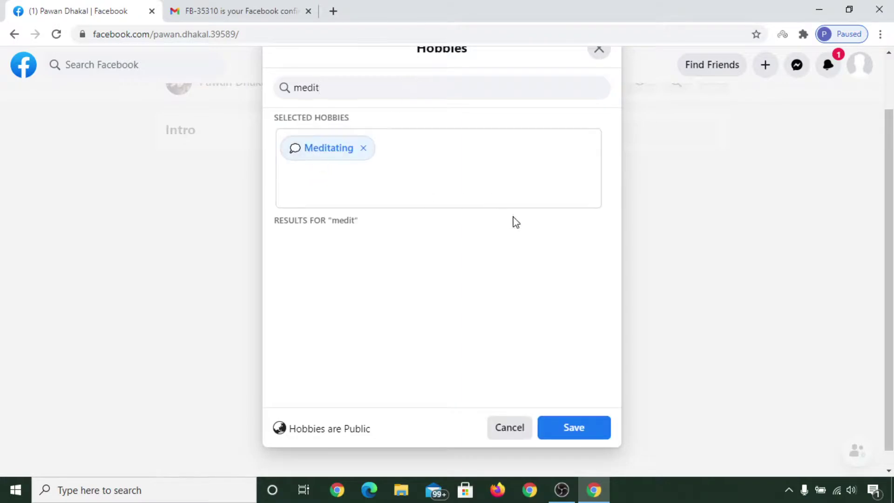
pyautogui.click(573, 427)
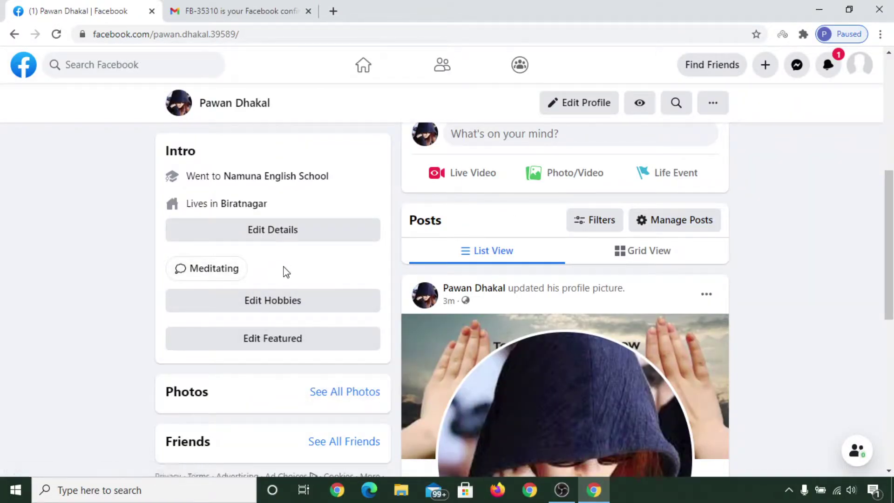
pyautogui.scroll(-3, 287, 298)
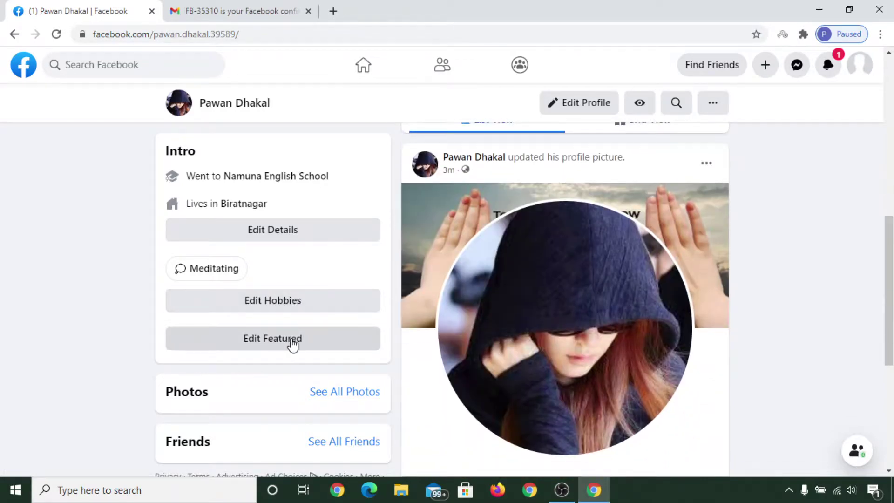
# Select the hooded portrait and the 'Today is the Tomorrow' quote photo as featured, and save.
pyautogui.click(292, 343)
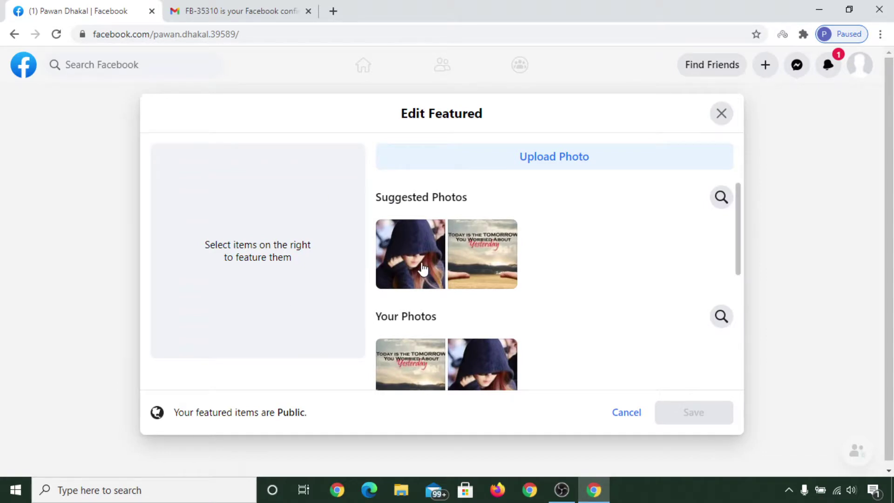
pyautogui.click(422, 269)
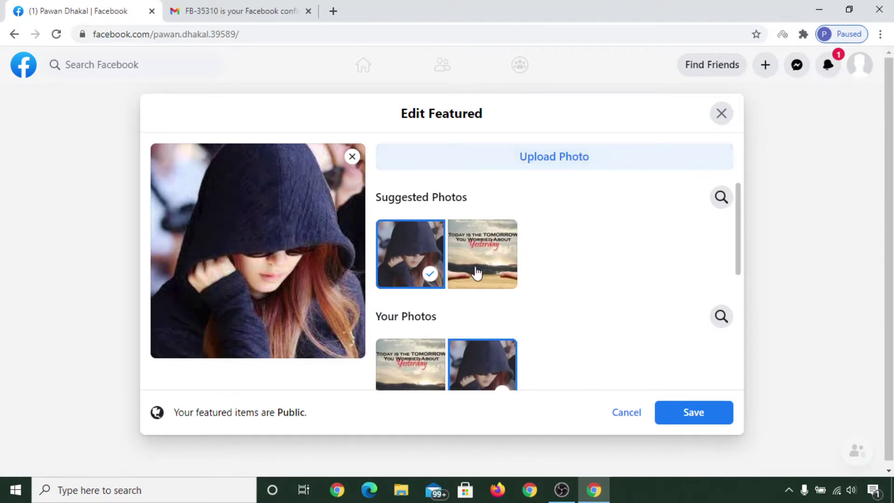
pyautogui.click(475, 272)
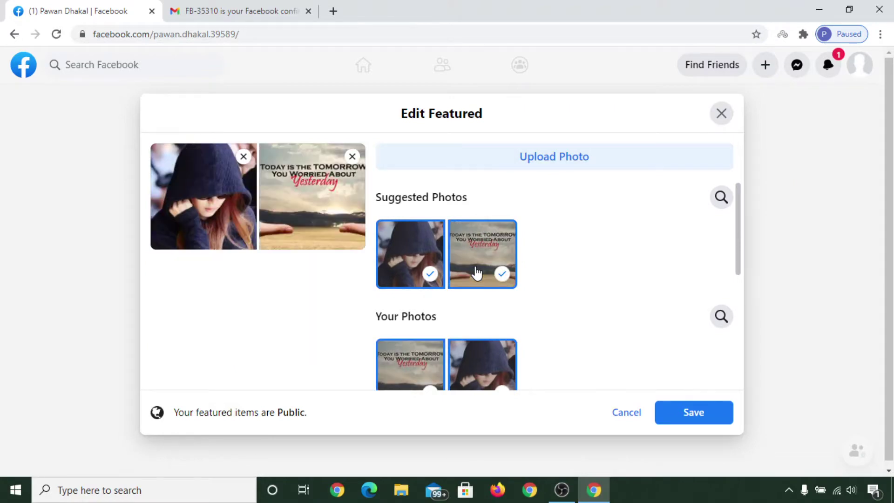
pyautogui.click(693, 412)
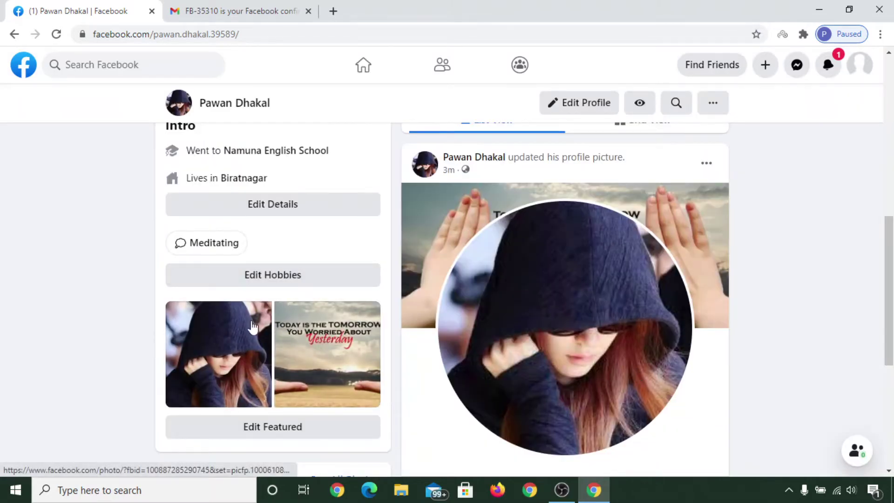
pyautogui.scroll(-2, 333, 347)
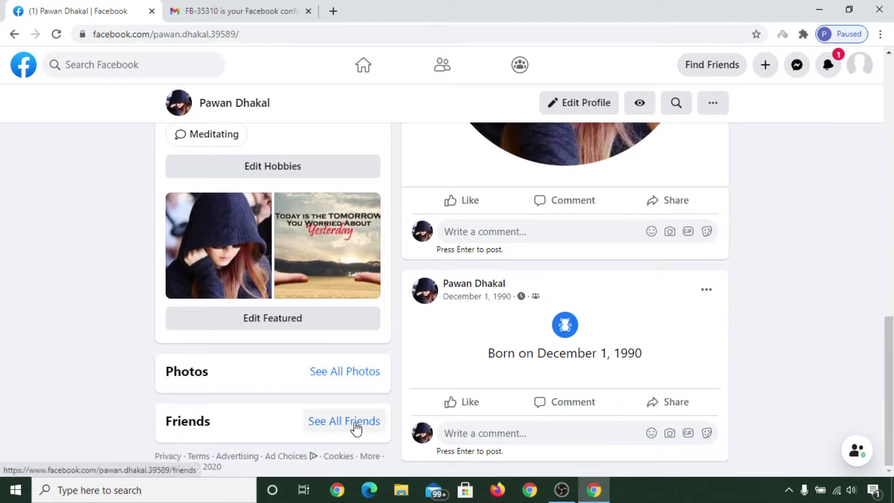
pyautogui.scroll(9, 442, 361)
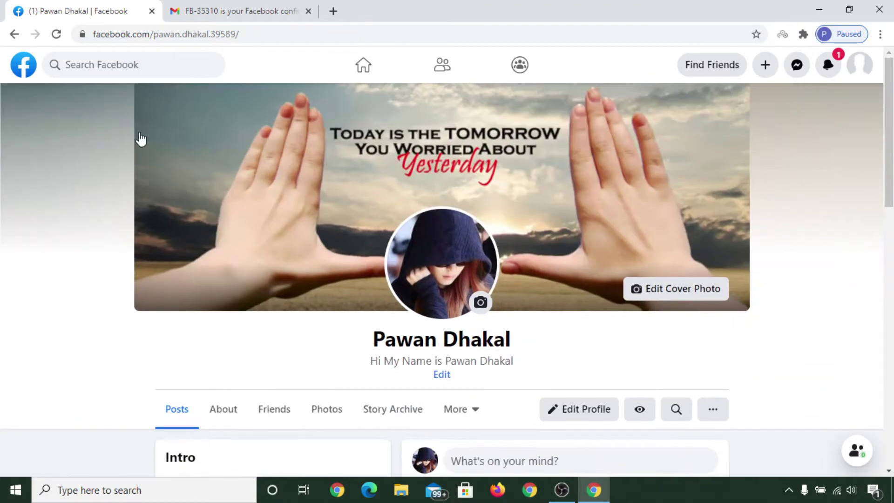
# Search Facebook for the friend's name and choose the full-name suggestion.
pyautogui.click(155, 70)
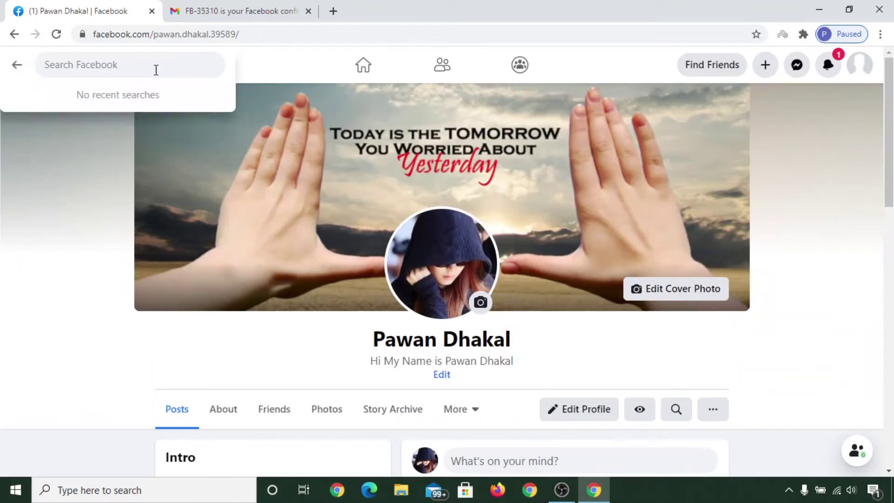
pyautogui.write('suresh')
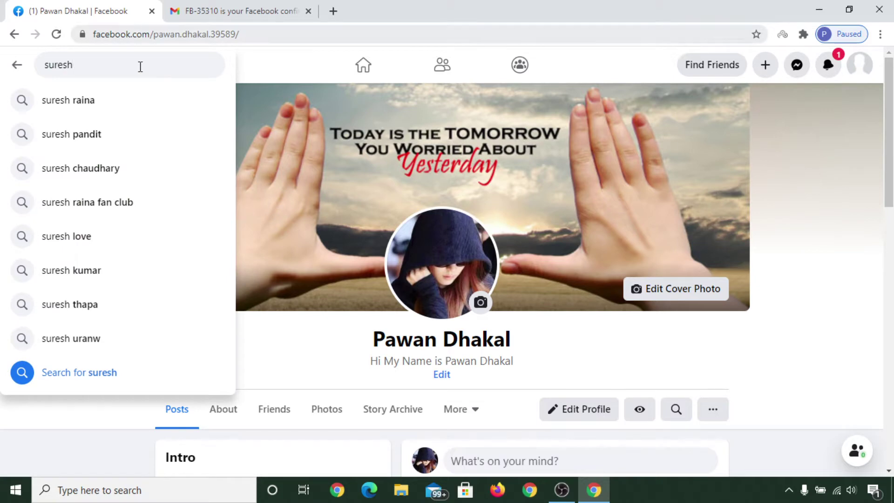
pyautogui.click(142, 180)
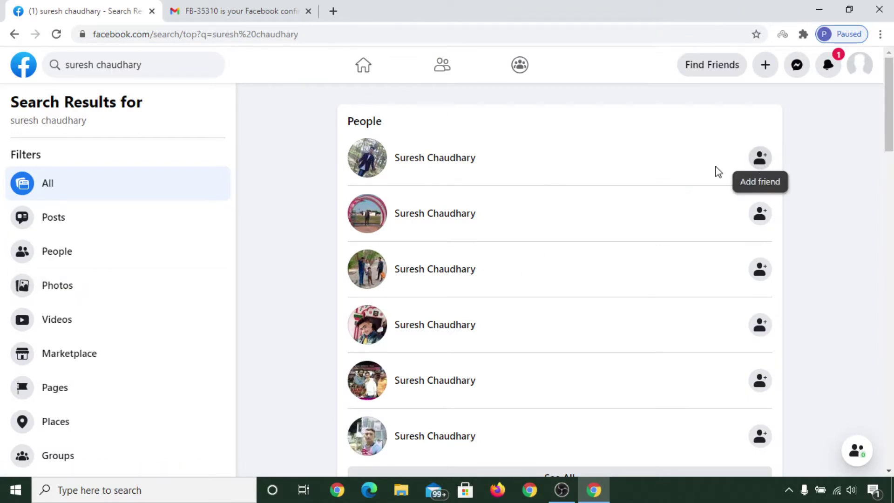
# Open the first person in the People results and look over their profile.
pyautogui.click(443, 167)
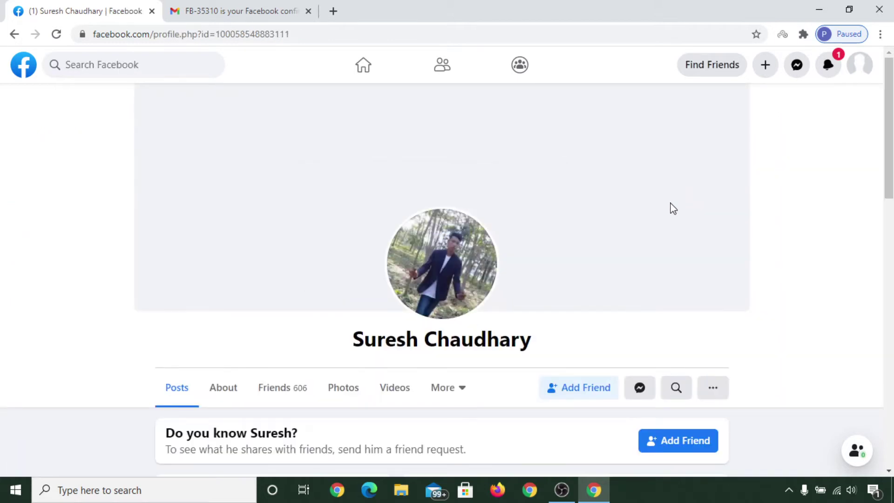
pyautogui.scroll(-4, 658, 264)
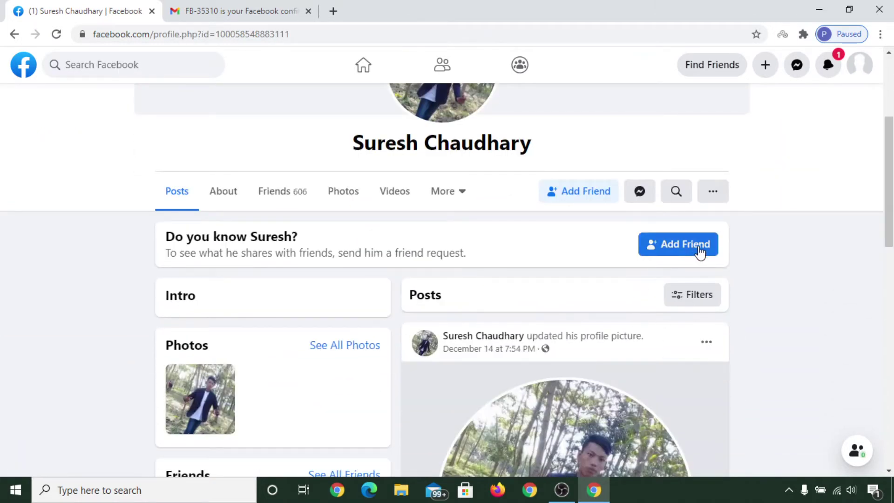
pyautogui.scroll(1, 634, 269)
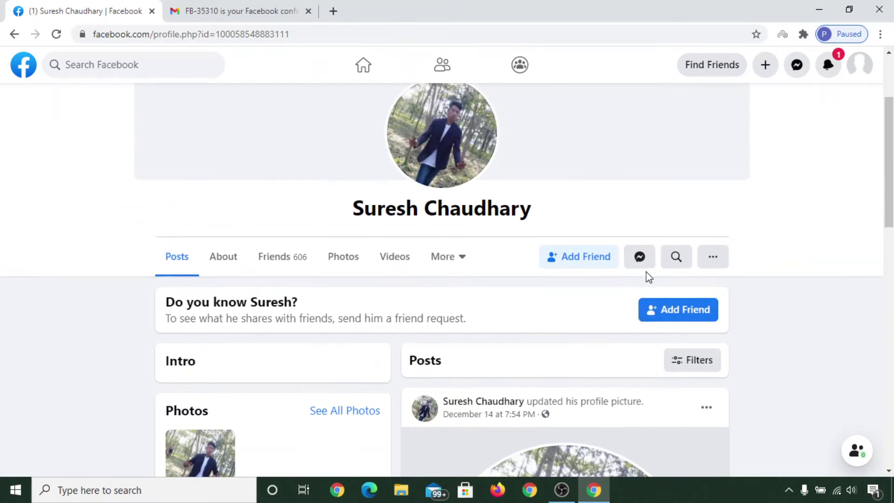
pyautogui.scroll(1, 641, 273)
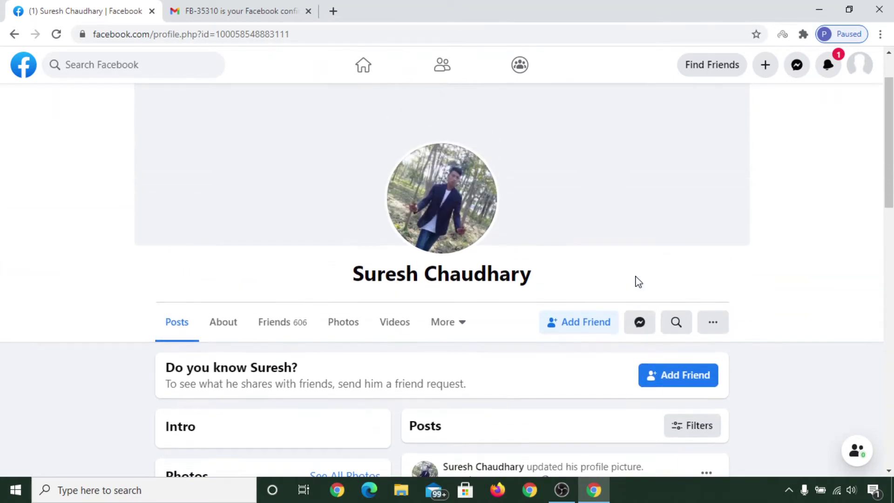
pyautogui.scroll(1, 650, 319)
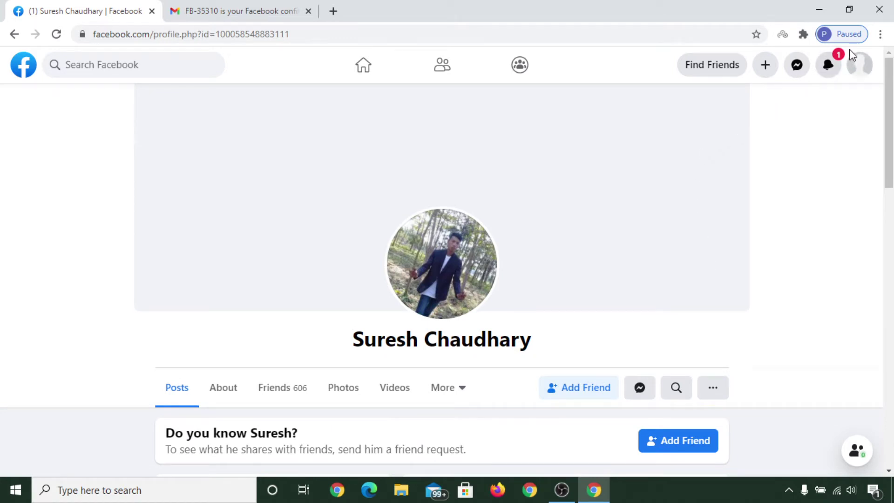
# Go back to your own profile via 'See your profile' in the account menu.
pyautogui.click(859, 70)
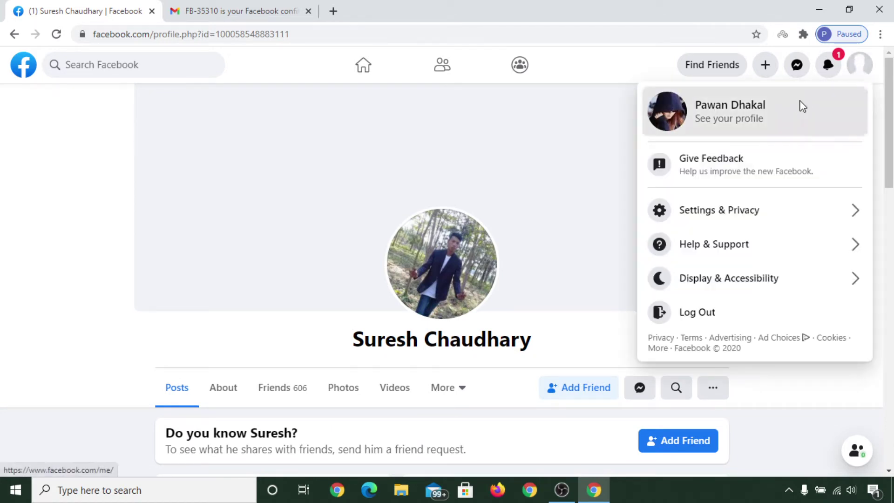
pyautogui.click(800, 107)
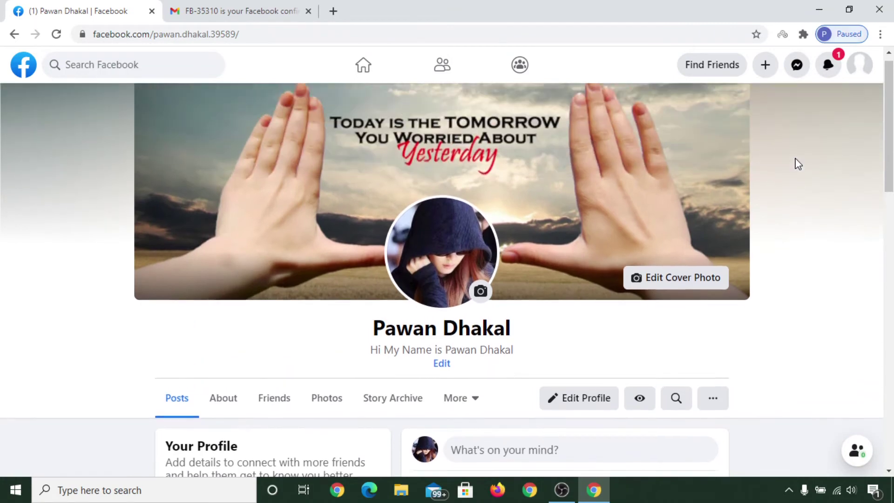